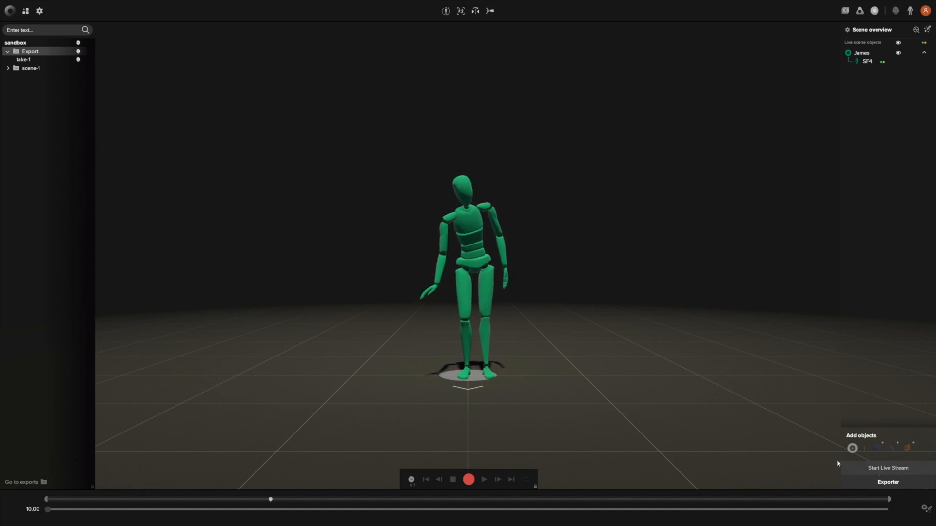
Start the live stream of the scene and bring up the data streaming settings.
left_click(905, 468)
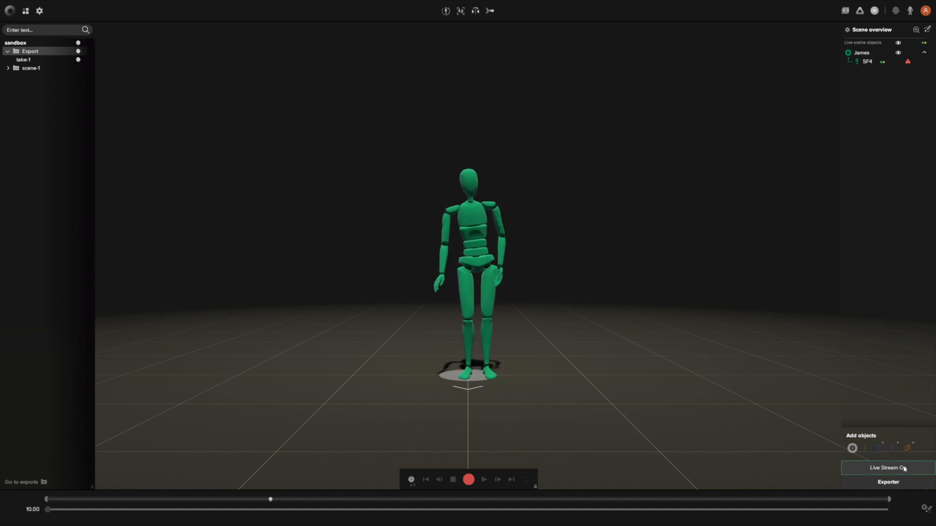
left_click(40, 10)
mouse_move(65, 125)
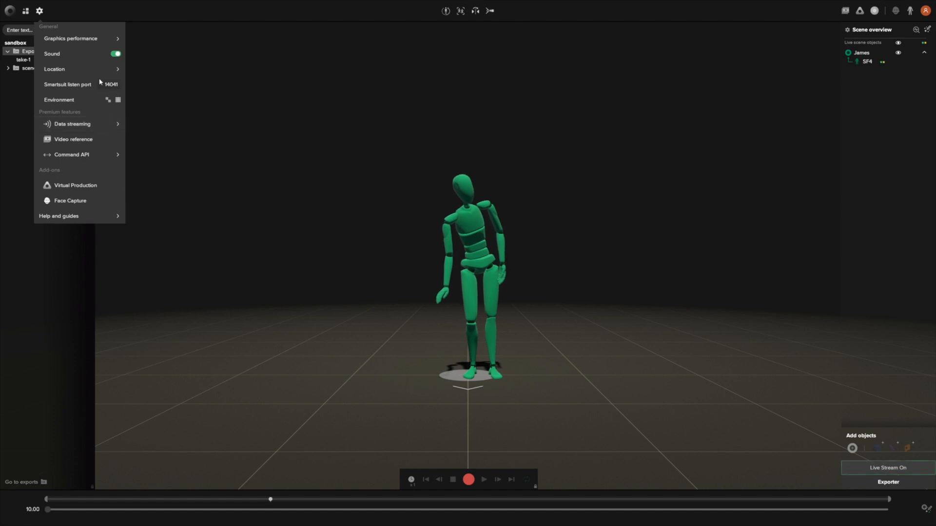
mouse_move(101, 127)
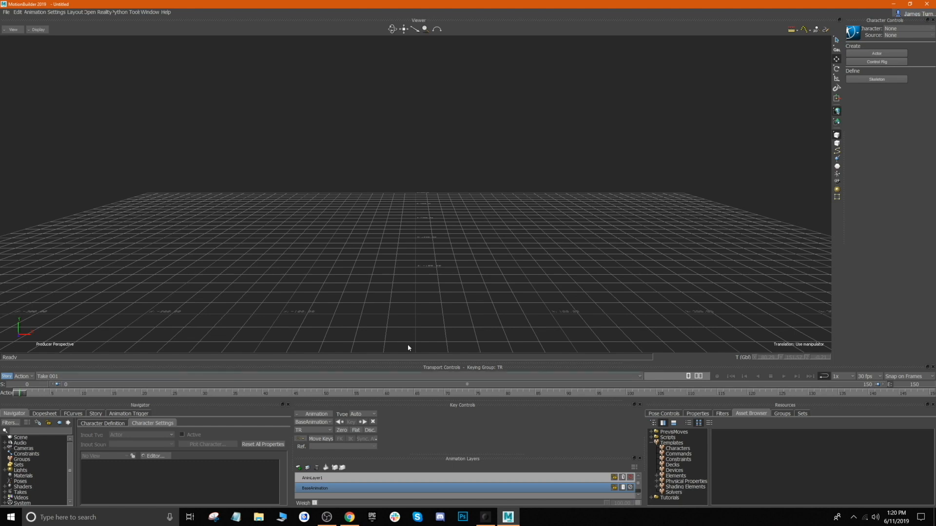
Switch to MotionBuilder and open the man (2) FBX file from the Motion Builder Tutorial folder with the default open options.
left_click(8, 13)
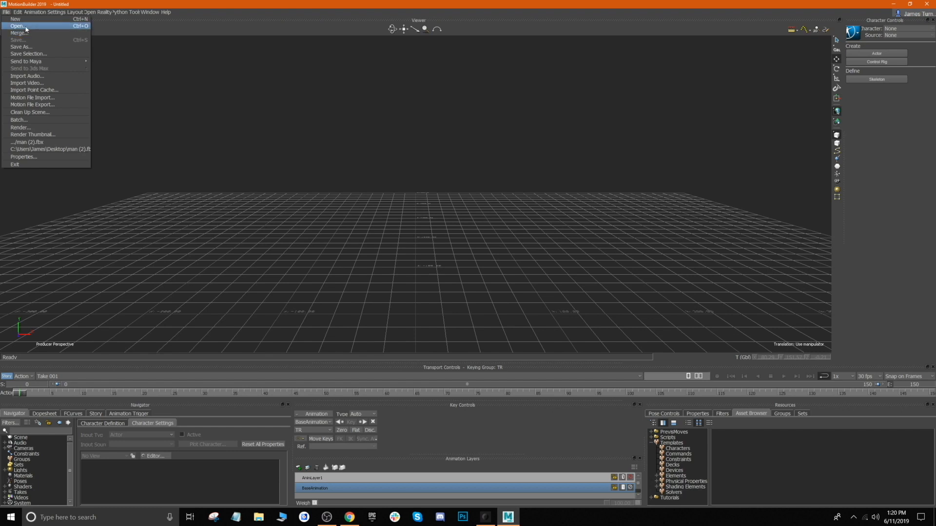
left_click(58, 29)
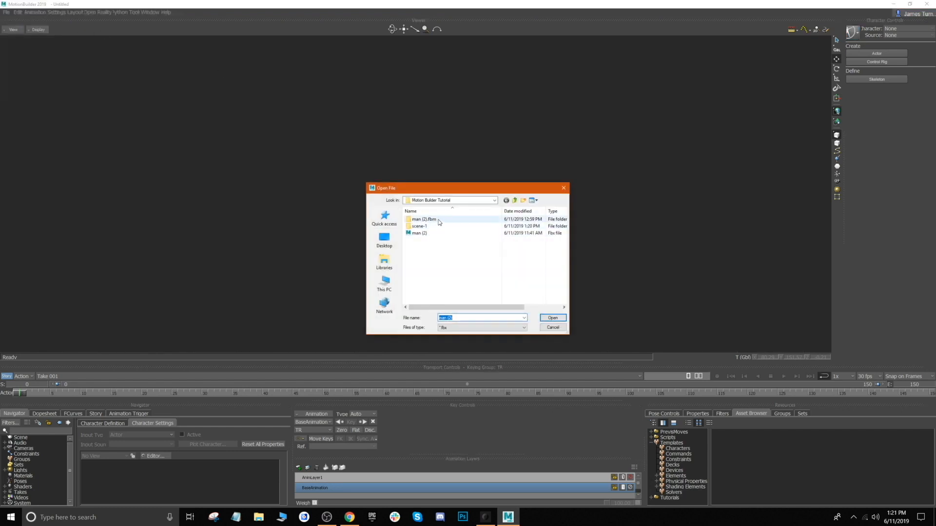
left_click(423, 234)
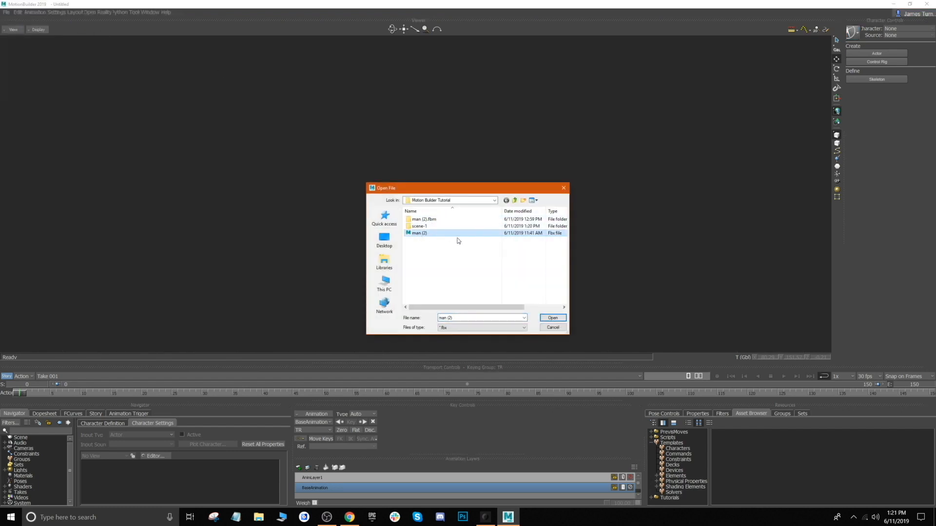
left_click(552, 319)
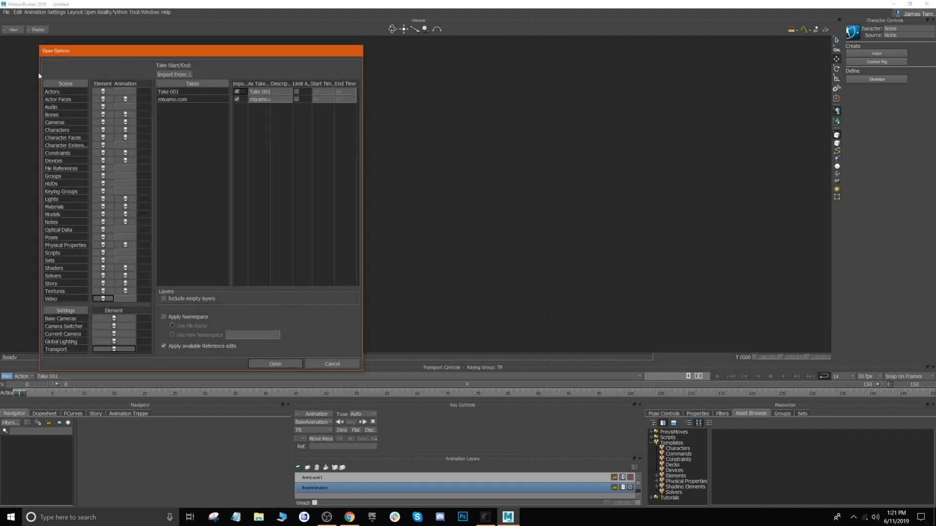
left_click(272, 364)
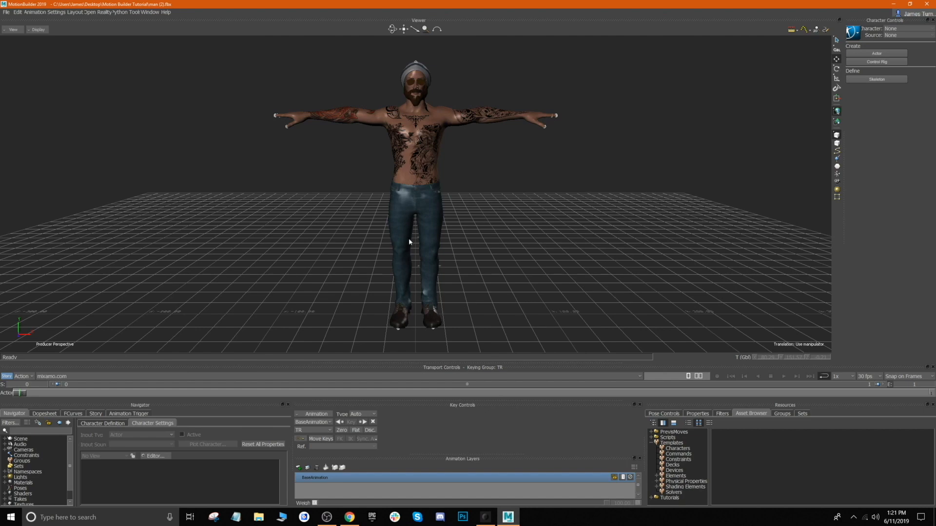
Hide all of the character's meshes, from Eyes through Eyewear, leaving only the skeleton displayed.
left_click(4, 439)
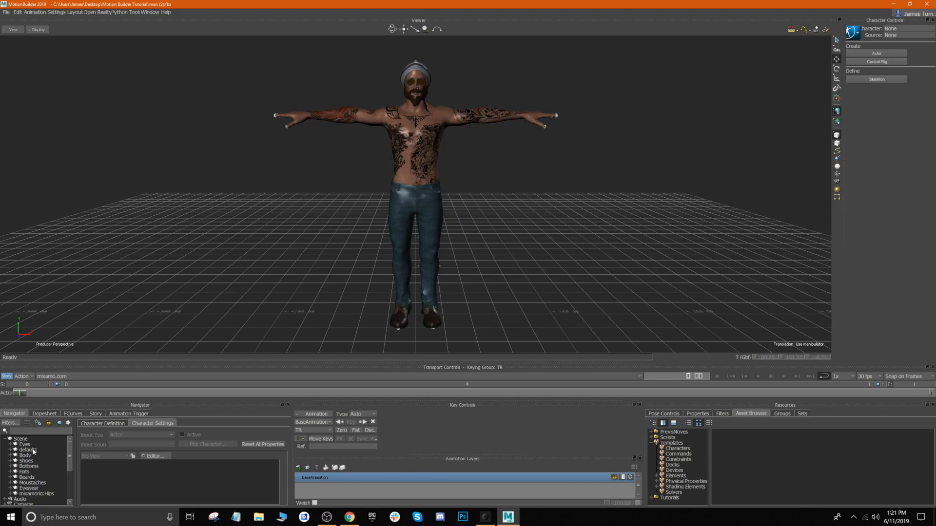
left_click(27, 444)
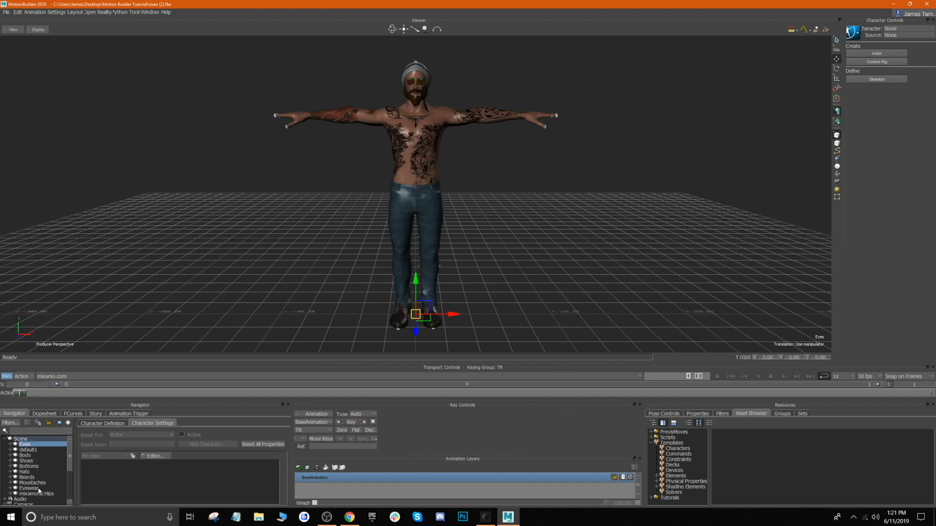
left_click(37, 489, "shift")
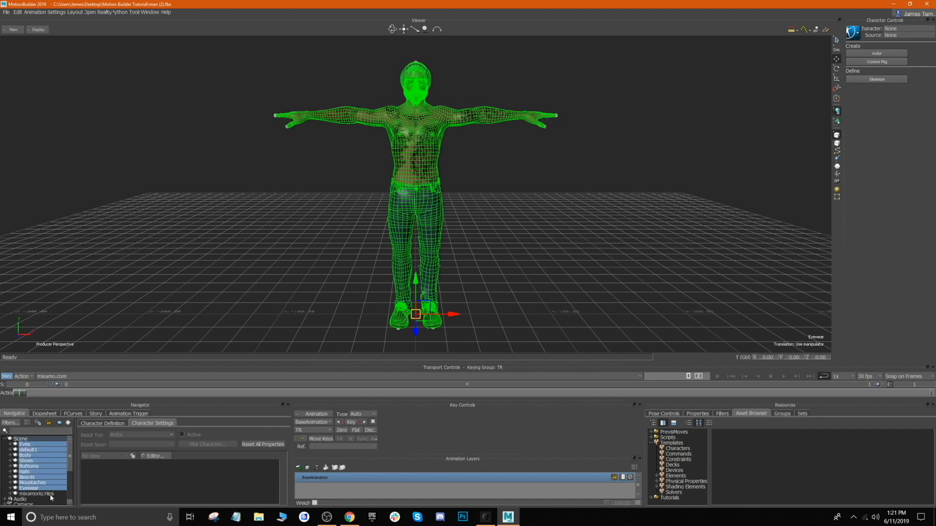
left_click(39, 31)
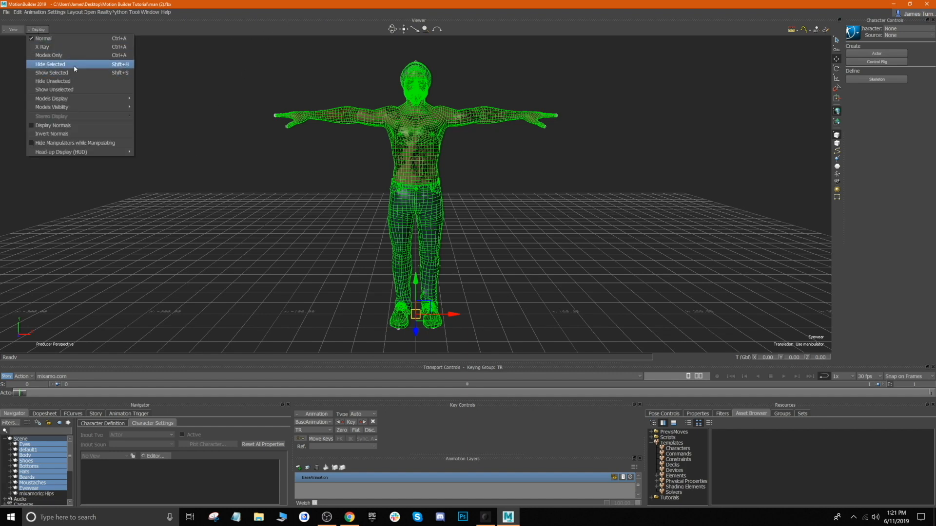
left_click(51, 65)
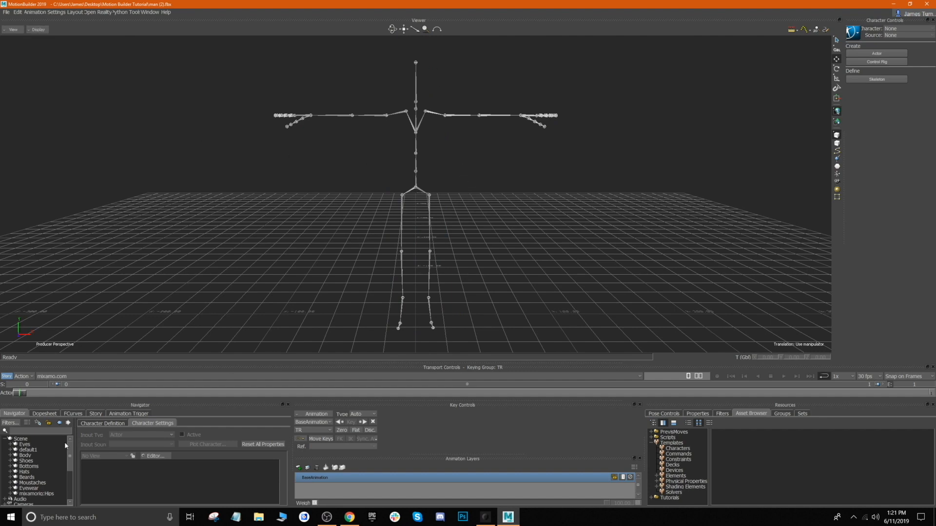
Rename the mixamorig:Hips node in the scene hierarchy by appending -Character to its name.
left_click(39, 493)
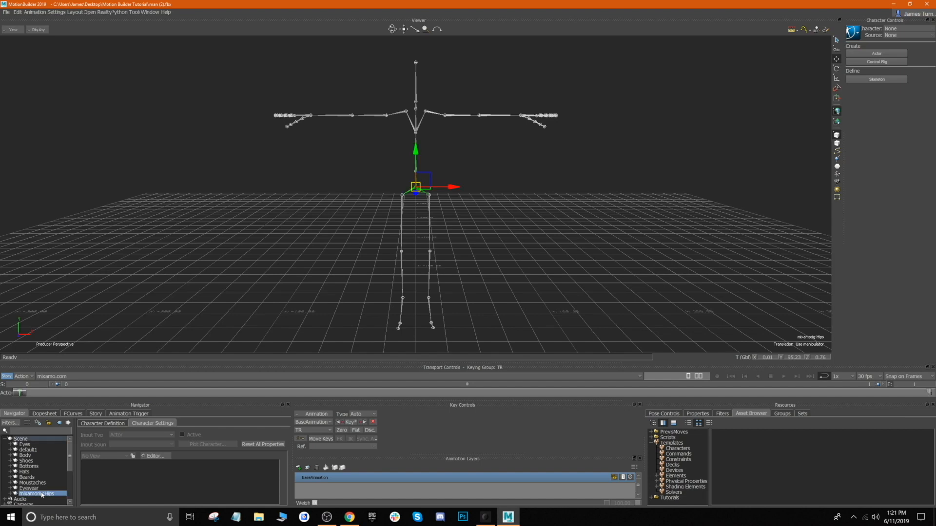
right_click(41, 495)
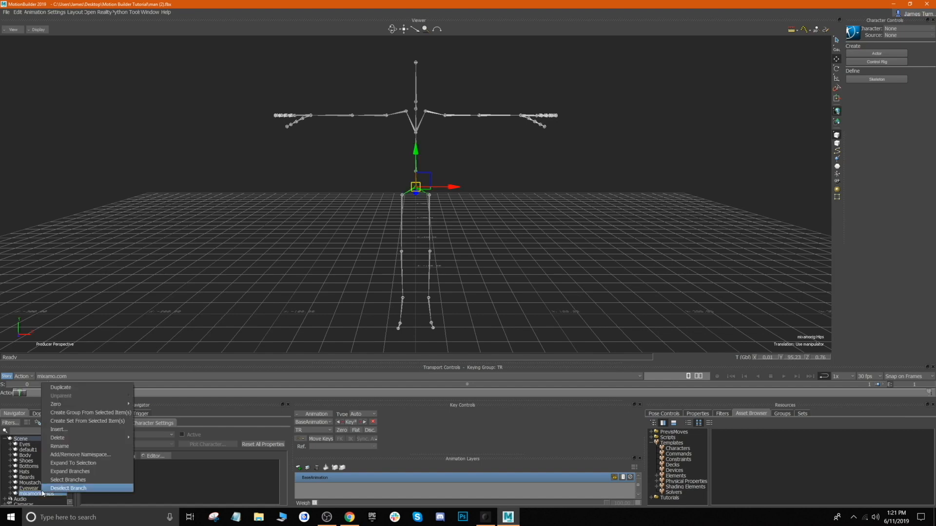
left_click(68, 446)
key("Right")
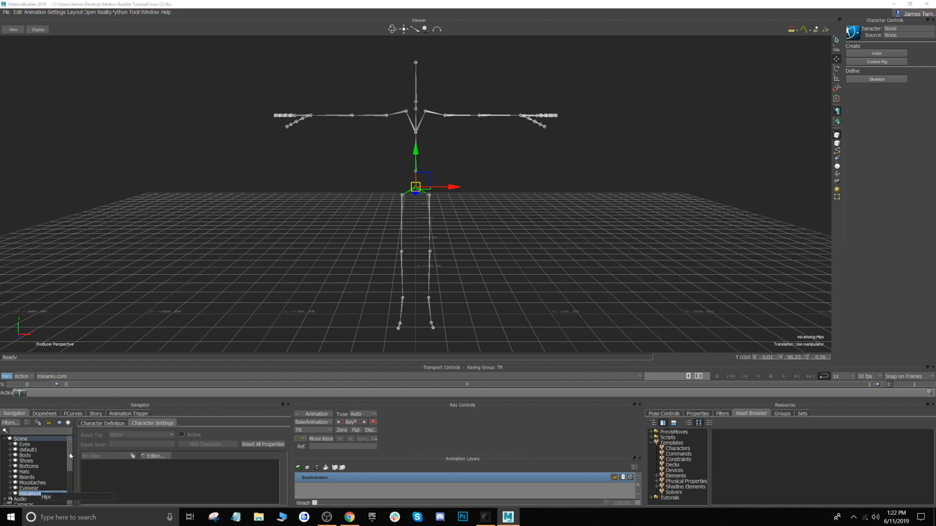
type("-Character")
key("Return")
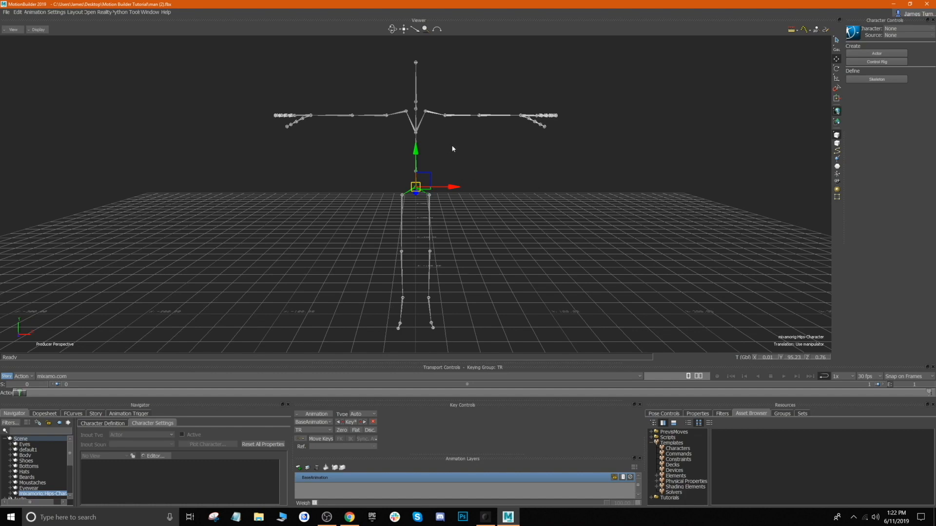
Define a new character skeleton and assign the mixamorig:LeftToeBase bone to the left toe base slot in the foot view.
left_click(877, 79)
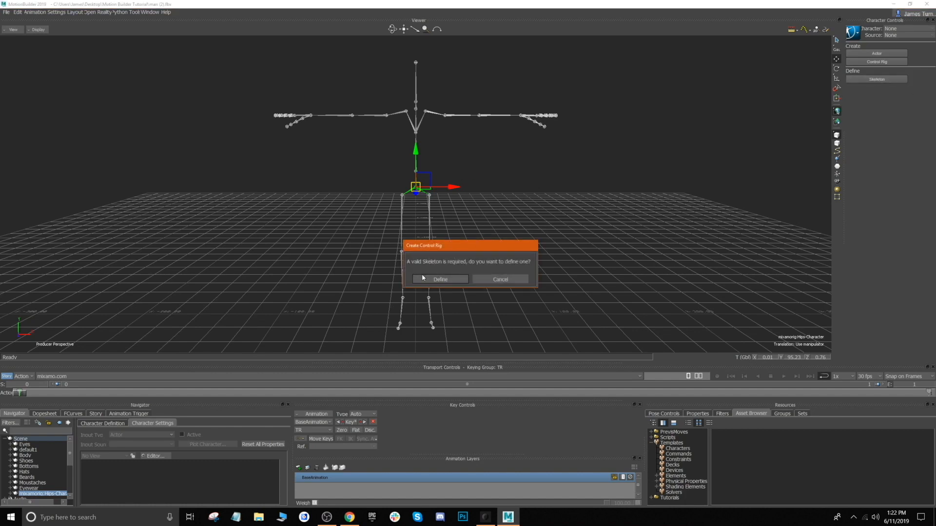
left_click(449, 281)
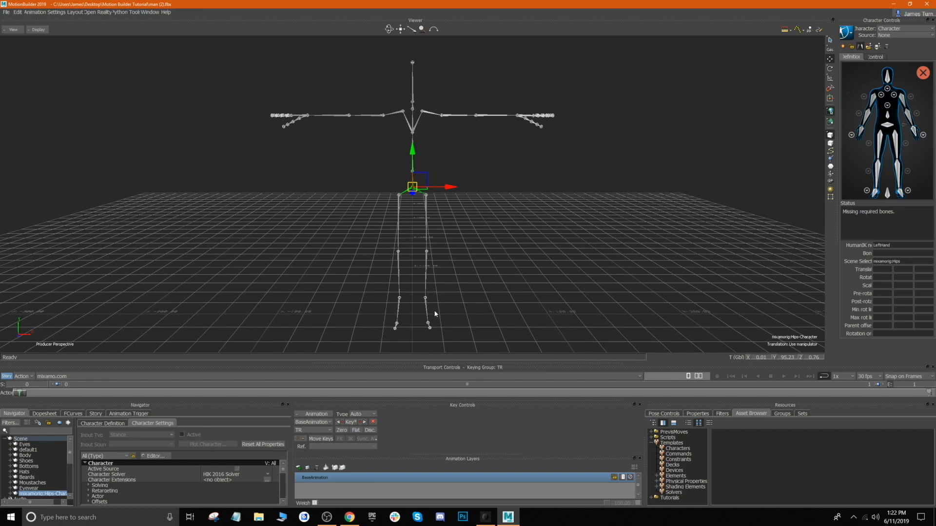
scroll(434, 307, "up", 5)
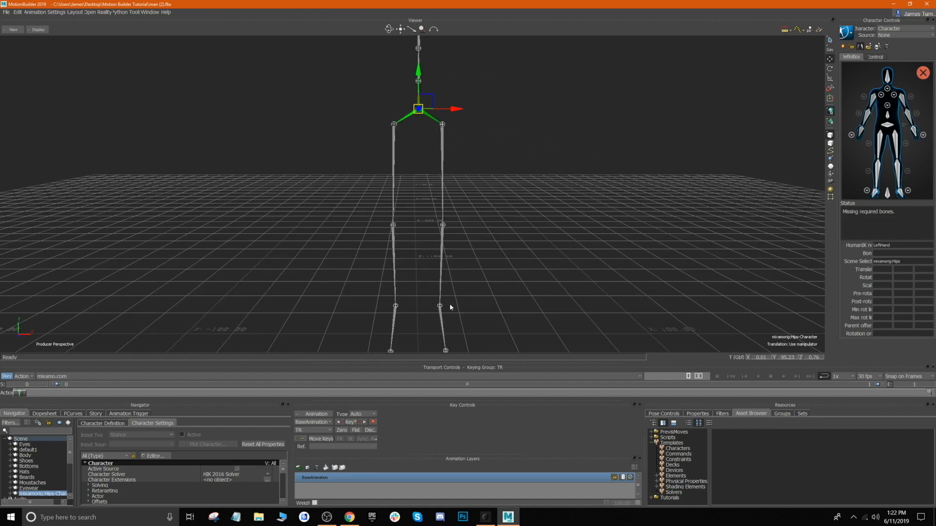
left_click_drag(449, 303, 394, 221, "ctrl+shift")
left_click(393, 220)
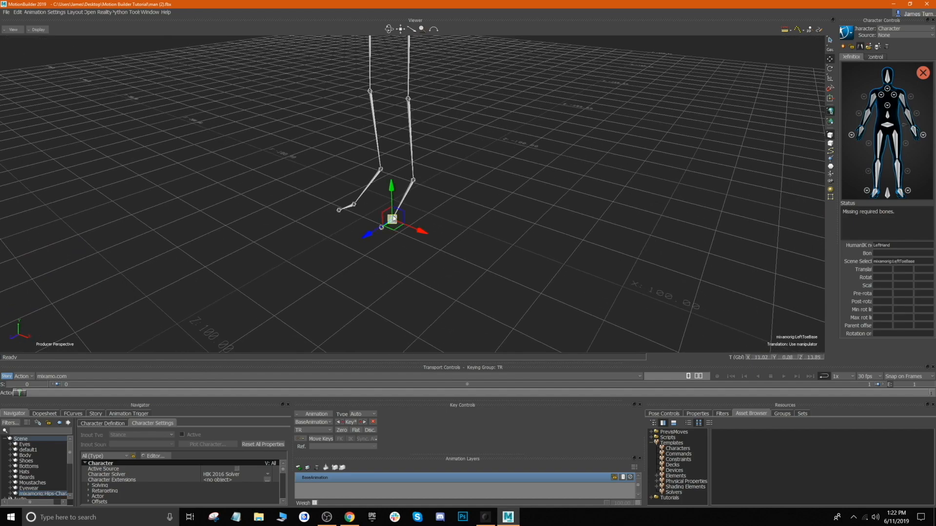
left_click(907, 191)
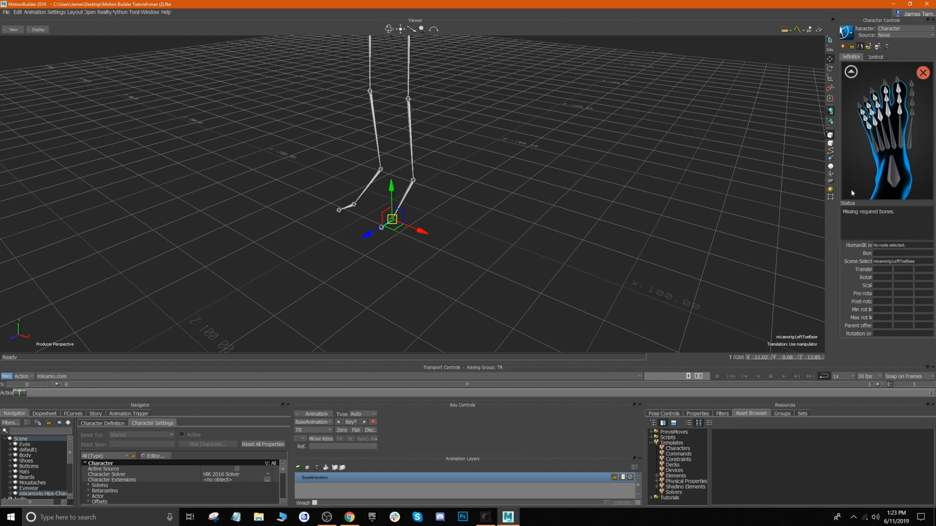
right_click(893, 179)
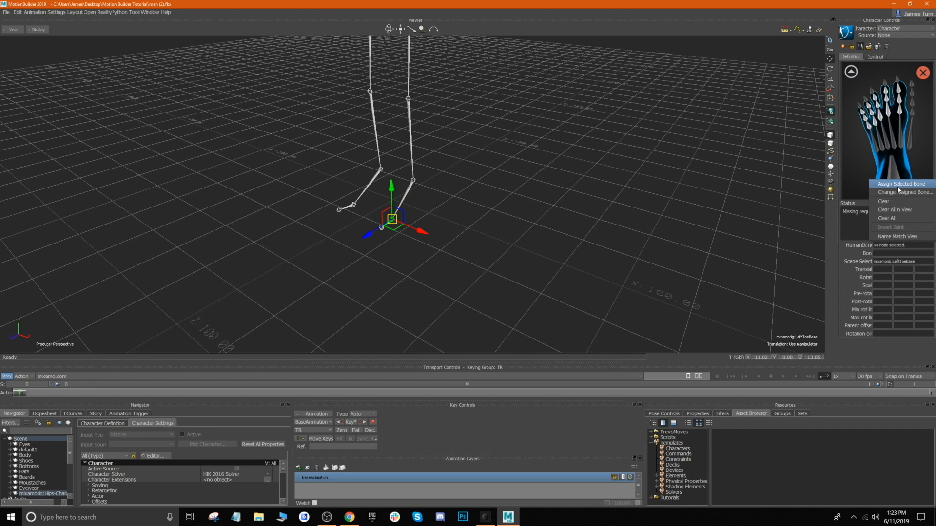
left_click(898, 184)
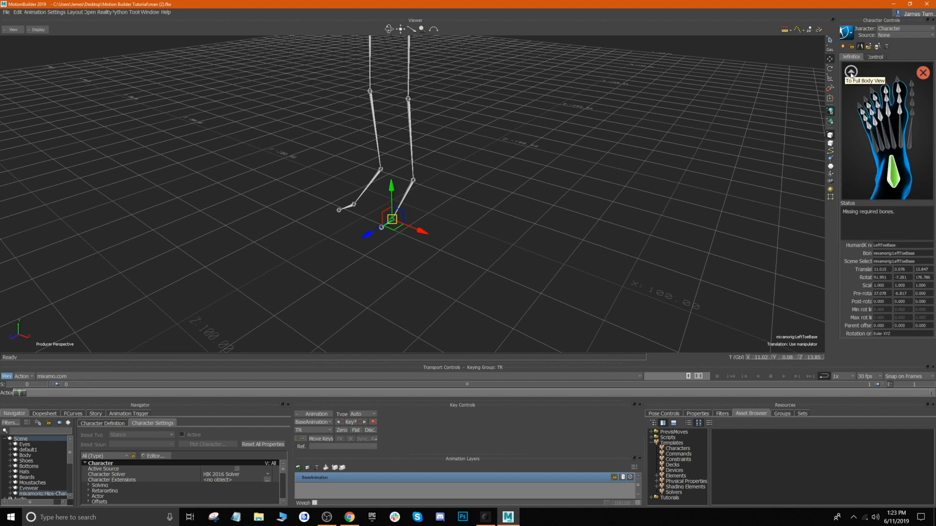
left_click(850, 73)
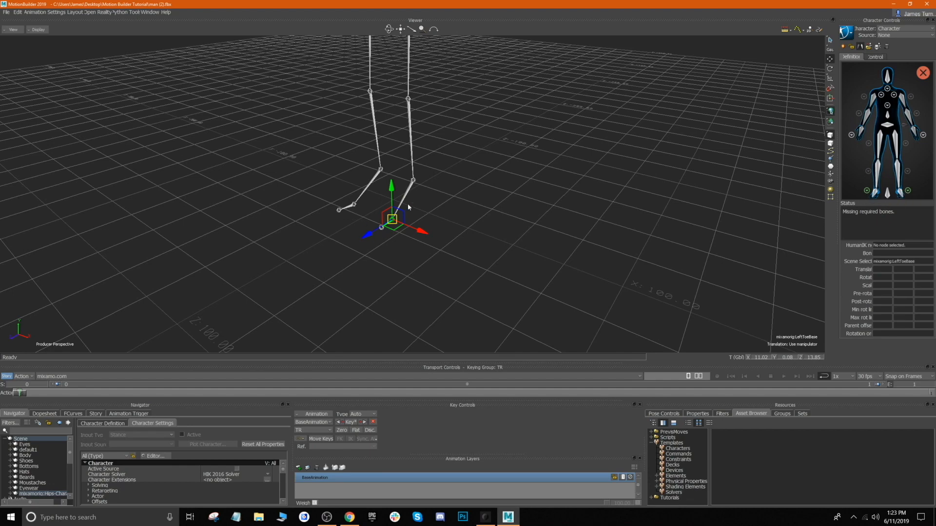
Assign the mixamorig:LeftFoot bone to the left foot slot of the character definition.
scroll(422, 191, "up", 5)
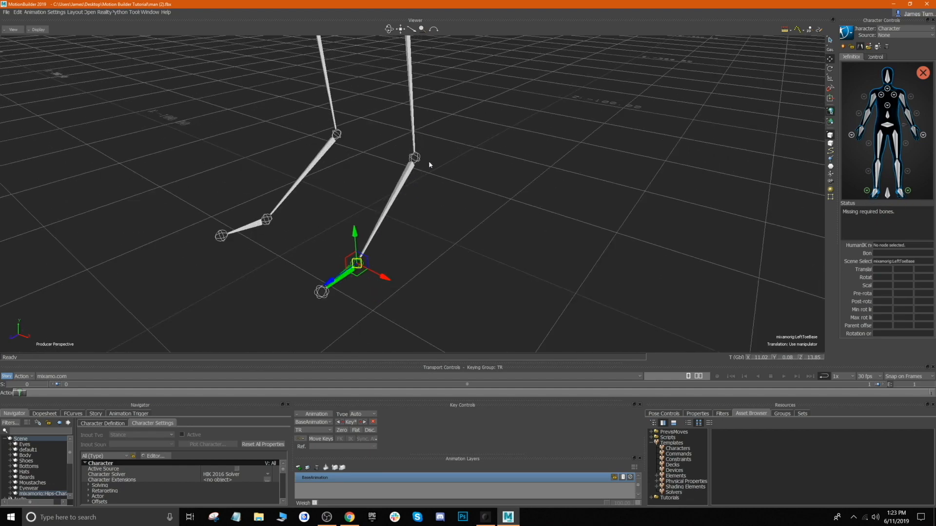
left_click(415, 158)
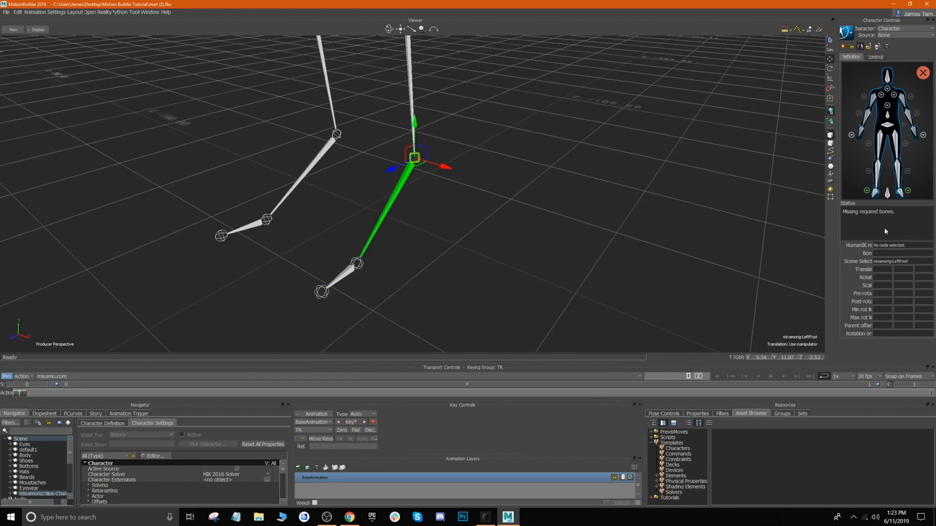
right_click(900, 196)
left_click(899, 198)
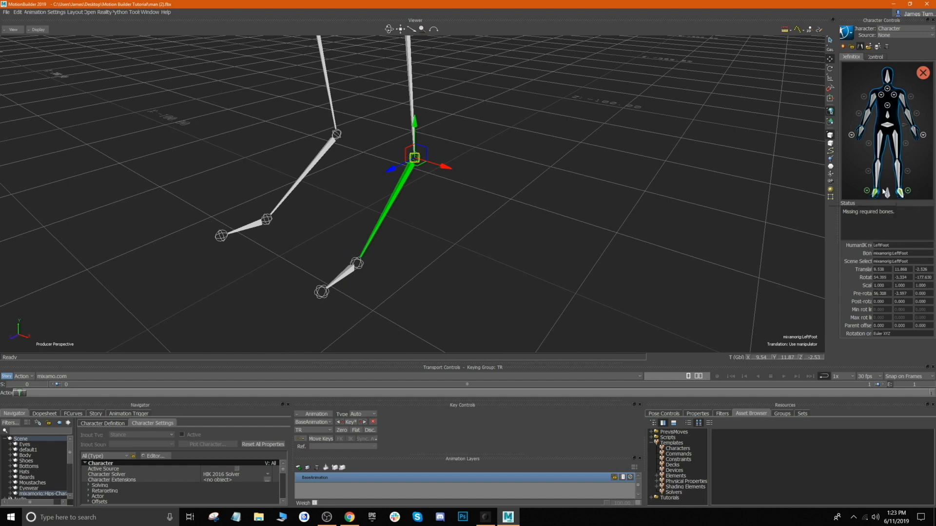
Assign the mixamorig:LeftLeg and mixamorig:LeftUpLeg bones to the left lower and upper leg slots of the character definition.
left_click_drag(486, 110, 485, 189, "shift")
left_click(425, 168)
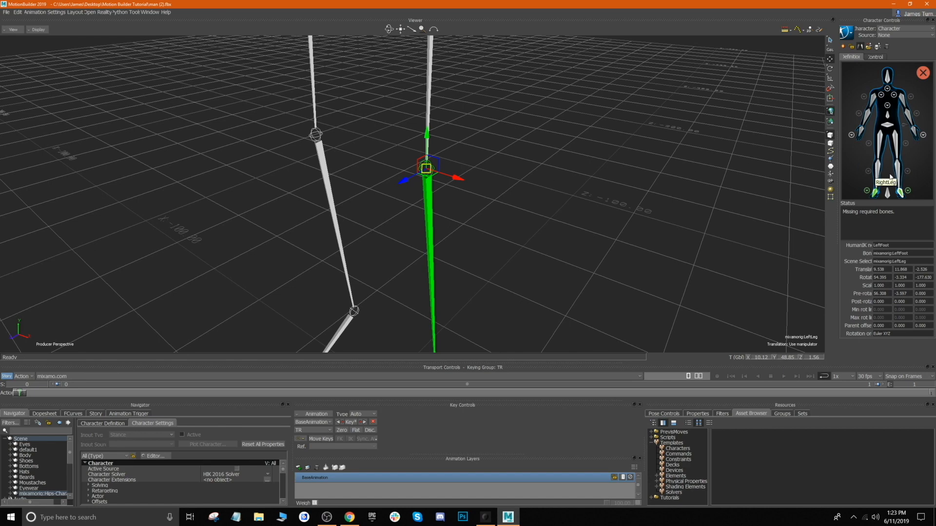
right_click(904, 158)
left_click(902, 171)
mouse_move(475, 129)
left_mouse_down("shift")
mouse_move(474, 188)
mouse_move(476, 143)
left_mouse_up("shift")
left_click(462, 113)
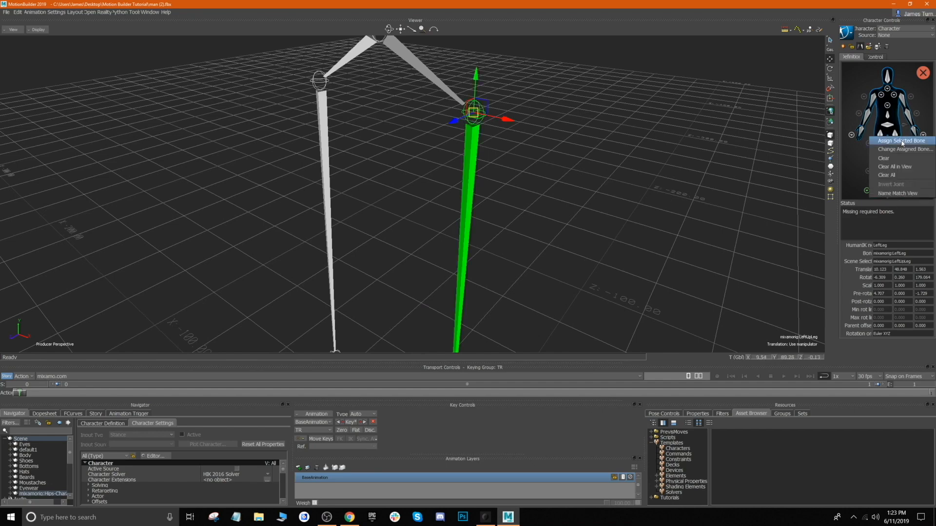
right_click(899, 140)
left_click(848, 153)
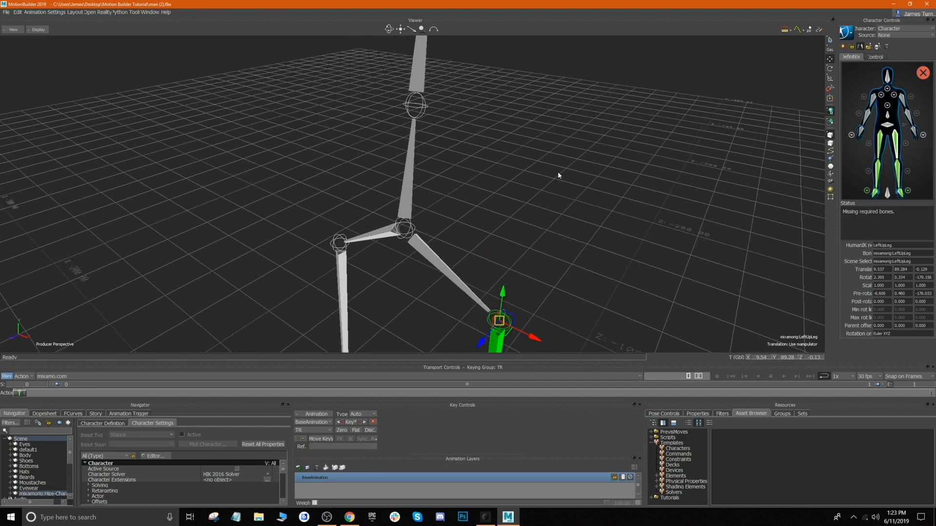
Assign the mixamorig:Hips-Character bone to the hips slot and the spine joints above it to the spine slots.
left_click(408, 224)
left_click_drag(512, 110, 484, 171, "shift")
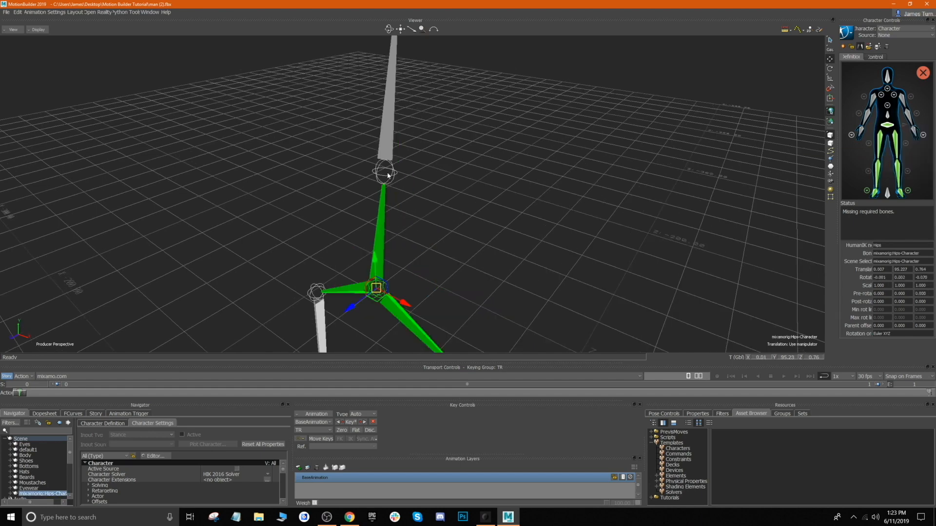
left_click(385, 172)
left_click(886, 105)
right_click(887, 172)
left_click(365, 213)
right_click(886, 162)
left_click(850, 72)
Assign the skeleton's neck and head joints to the neck and head slots of the character definition.
left_click_drag(557, 161, 572, 224, "shift")
left_click(419, 145)
left_click(887, 89)
left_click(851, 71)
left_click(426, 161)
right_click(887, 76)
left_click(897, 80)
Assign the left shoulder, arm, forearm and hand bones to their matching slots in the character definition.
left_click(485, 224)
left_click(893, 95)
left_click(851, 72)
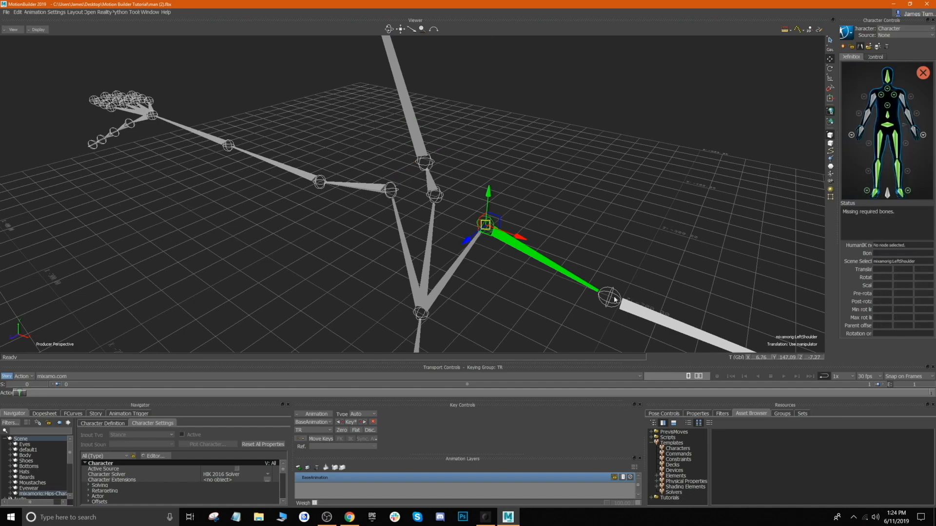
left_click(444, 164)
right_click(902, 101)
left_click(901, 103)
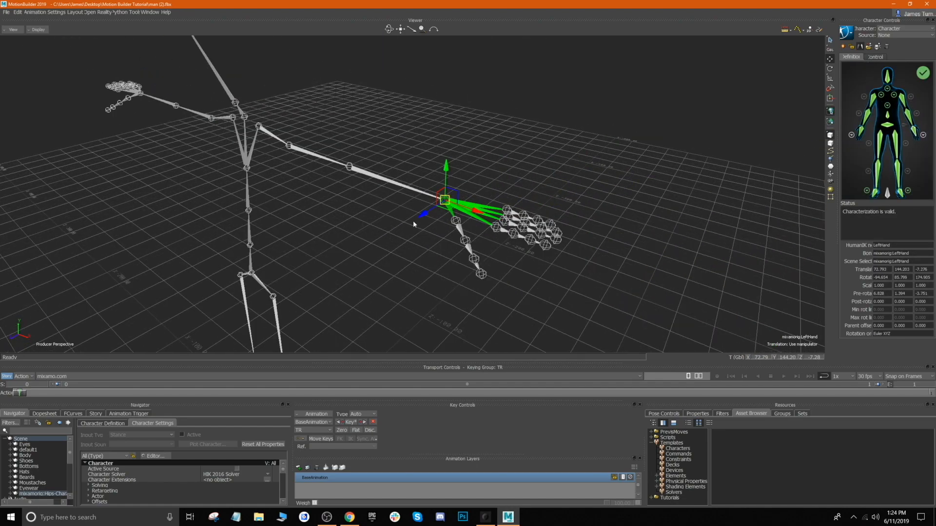
left_click_drag(418, 236, 490, 177, "ctrl")
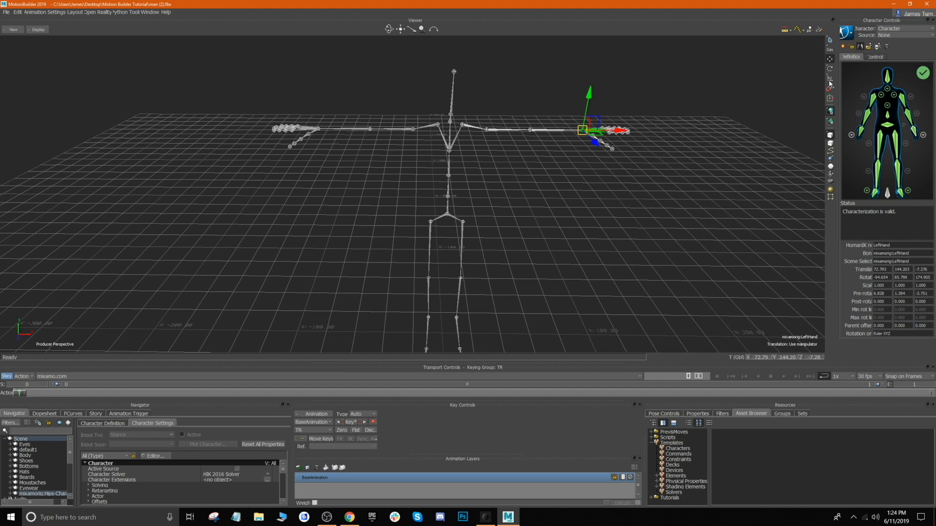
Create an FK/IK control rig for the characterized skeleton, treating it as a biped.
left_click(847, 33)
mouse_move(861, 55)
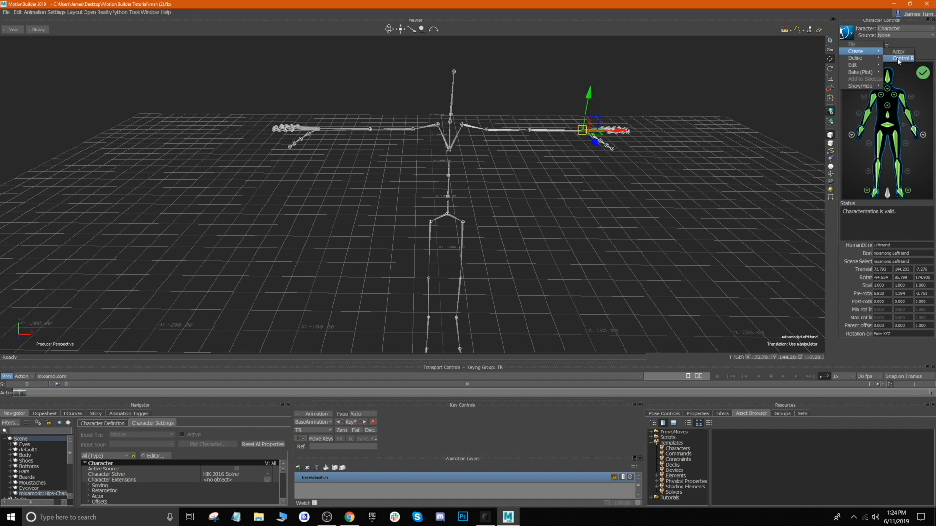
left_click(901, 58)
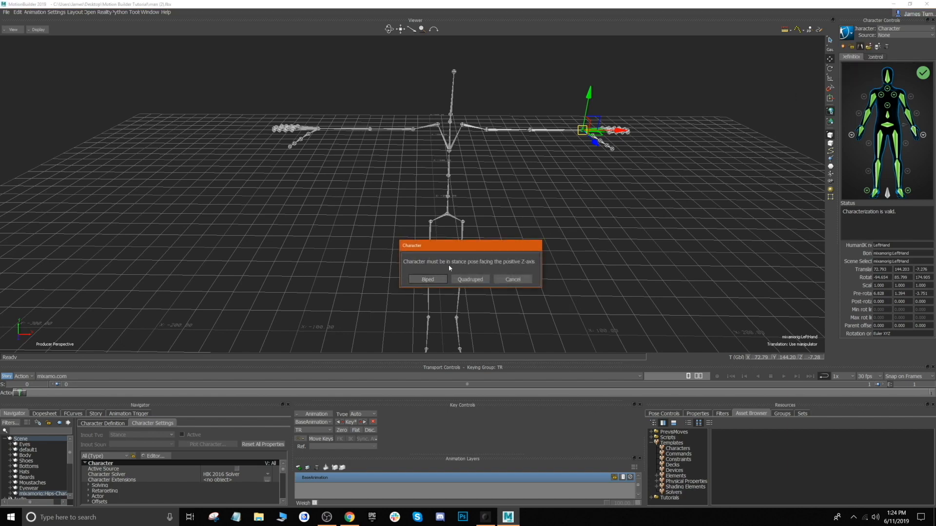
left_click(427, 281)
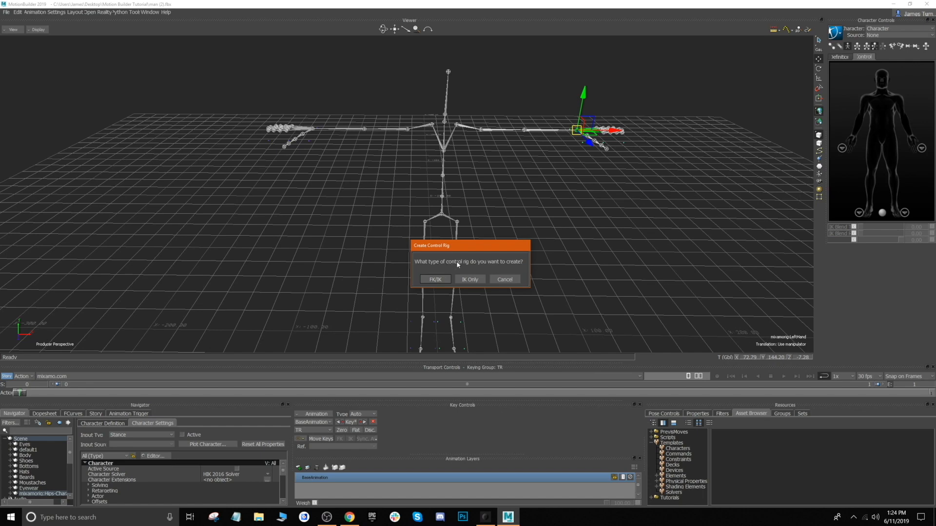
left_click(436, 280)
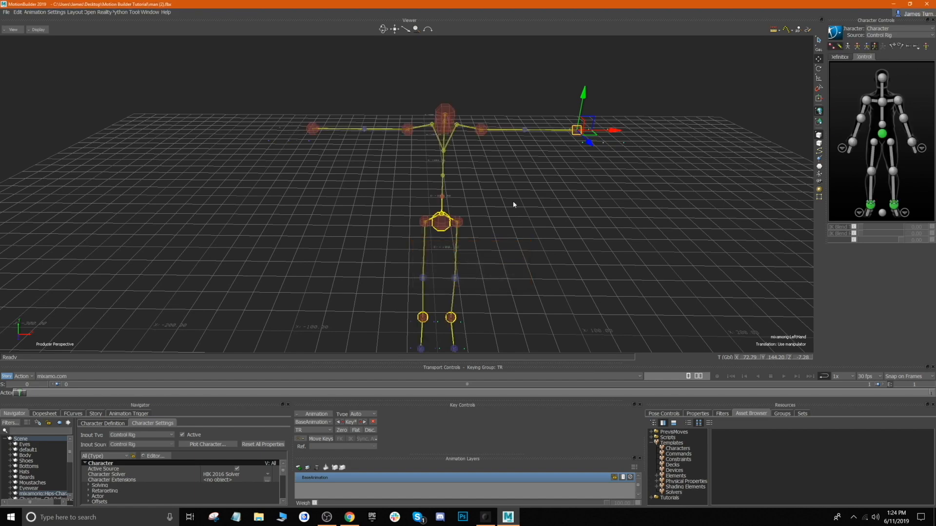
Restore the display of the character's textured mesh in the viewer.
left_click_drag(533, 204, 539, 194, "ctrl+shift")
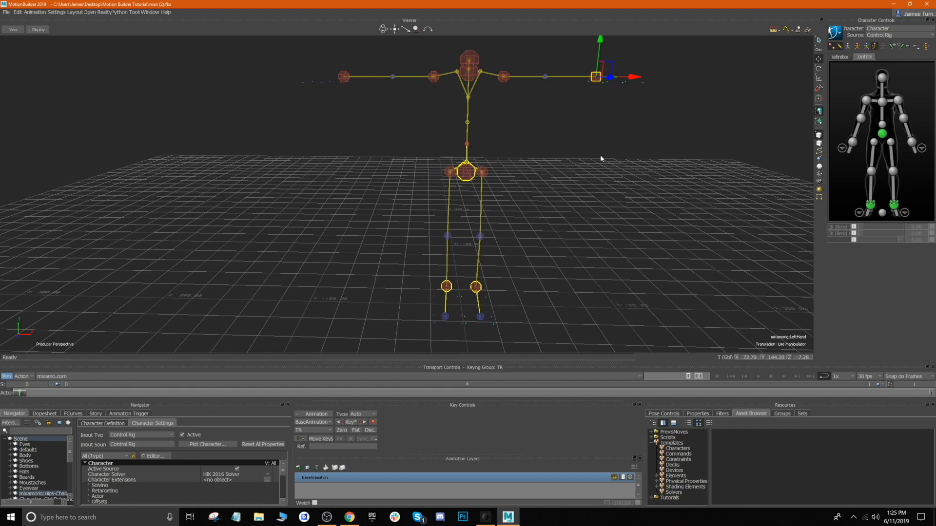
mouse_move(587, 160)
left_mouse_down("ctrl+shift")
mouse_move(595, 150)
mouse_move(586, 155)
left_mouse_up("ctrl+shift")
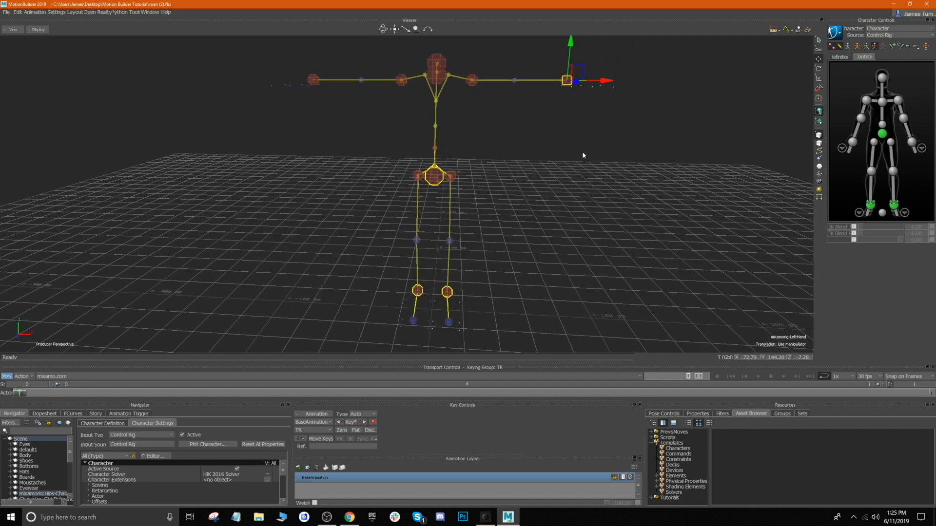
left_click(35, 30)
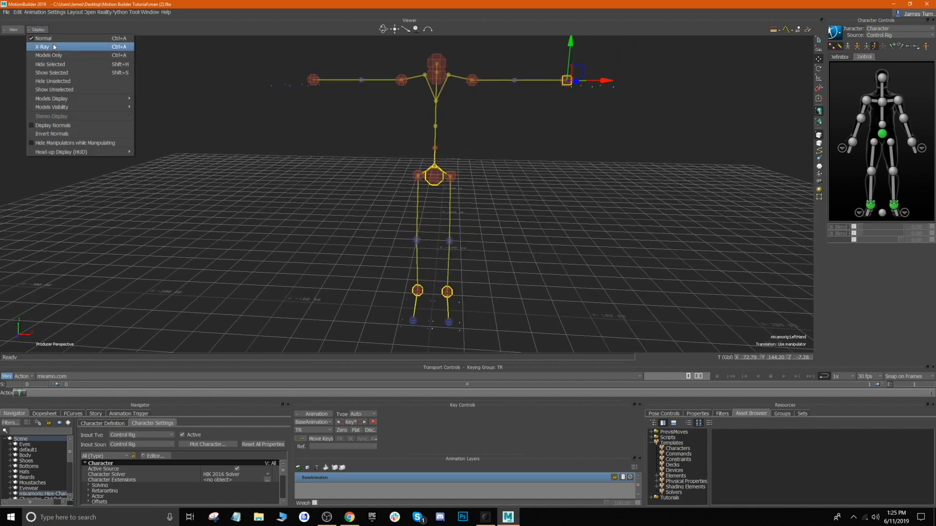
left_click(62, 74)
left_click(37, 30)
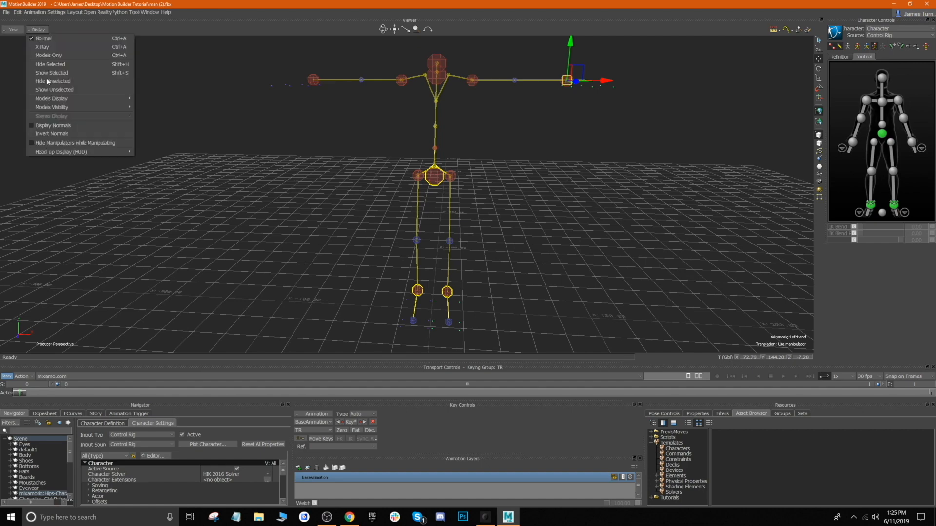
left_click(125, 99)
left_click_drag(307, 120, 333, 140, "ctrl+shift")
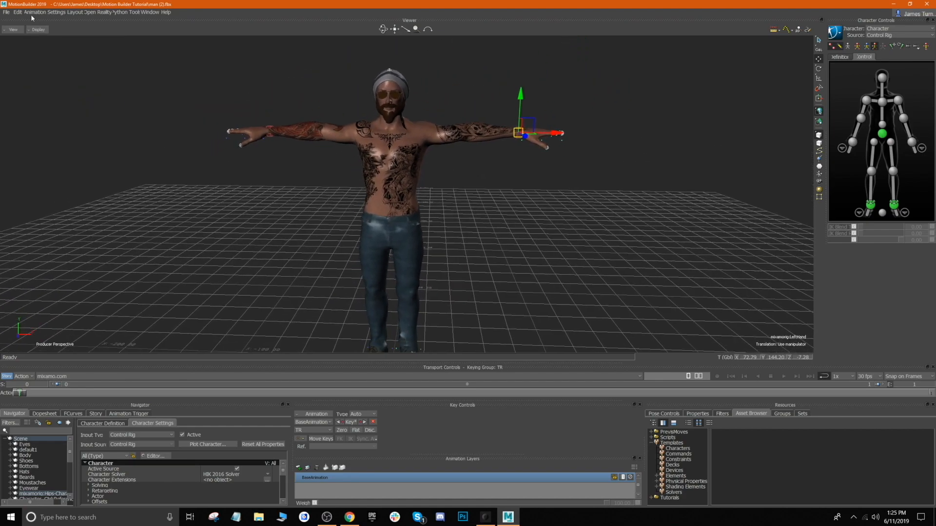
Import the motion file Standup_MIXAMO_E46 with the Create option, taking the start and end times from the file.
left_click(6, 13)
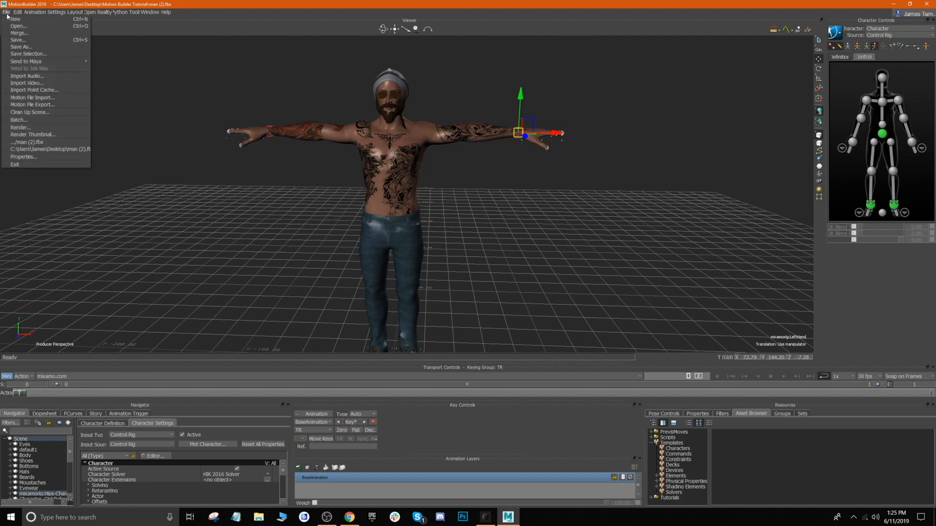
left_click(48, 98)
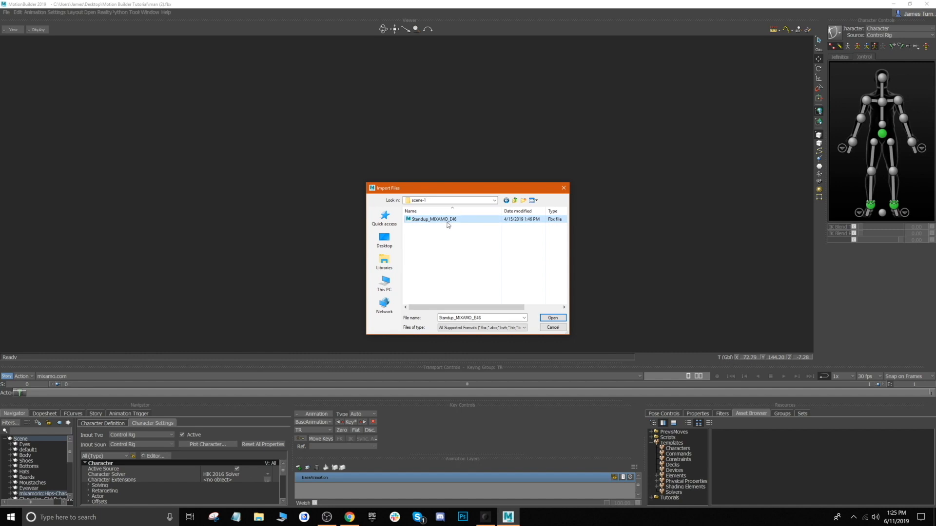
left_click(553, 318)
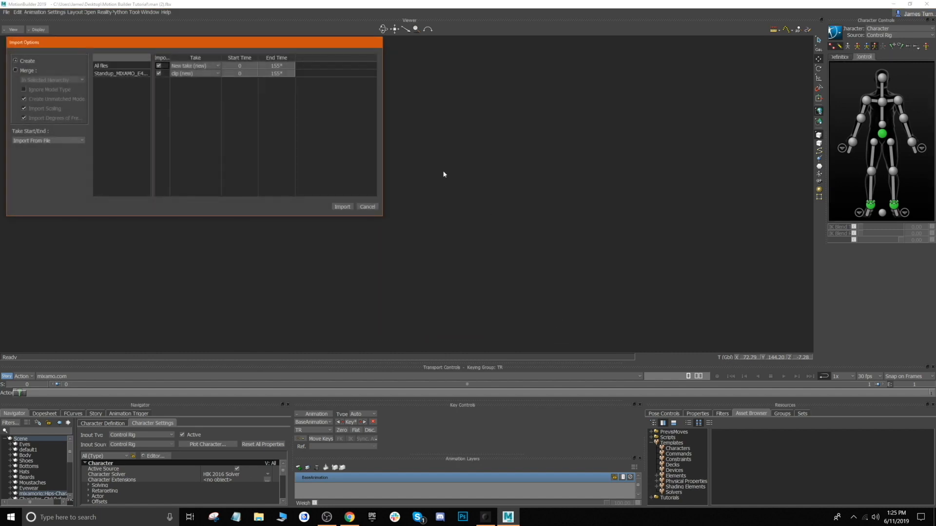
left_click(343, 207)
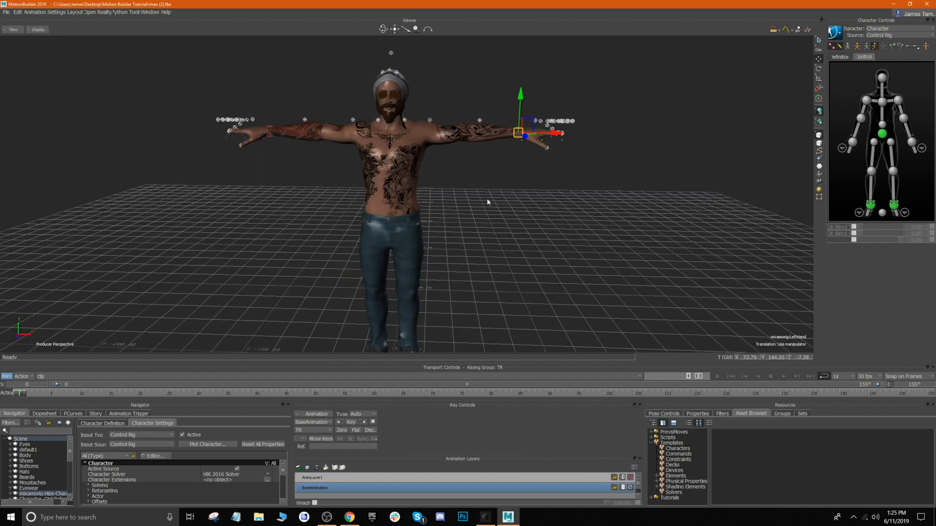
Move the imported skeleton by its mixamorig 1:Hips joint to about Z -150, behind the character.
left_click_drag(525, 209, 335, 300, "ctrl+shift")
scroll(60, 491, "down", 3)
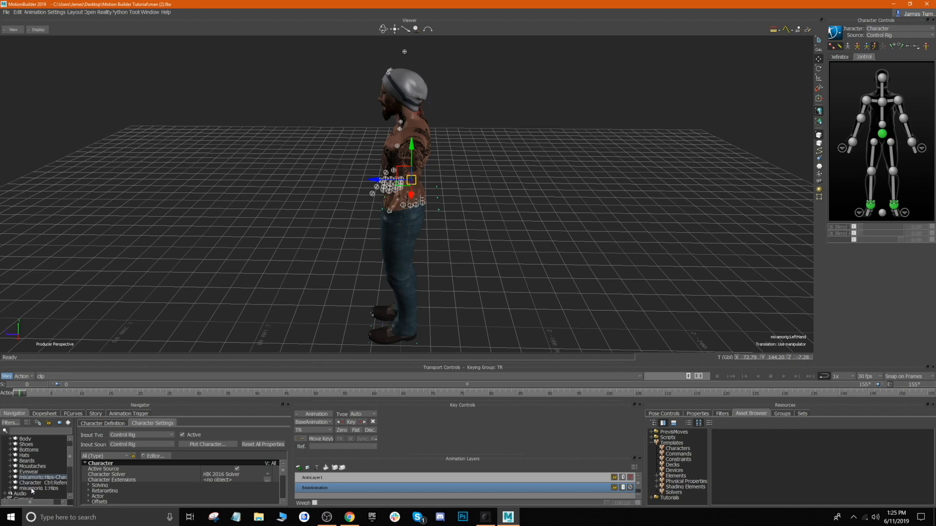
left_click(39, 488)
left_click_drag(371, 206, 569, 198)
middle_click_drag(569, 198, 495, 196)
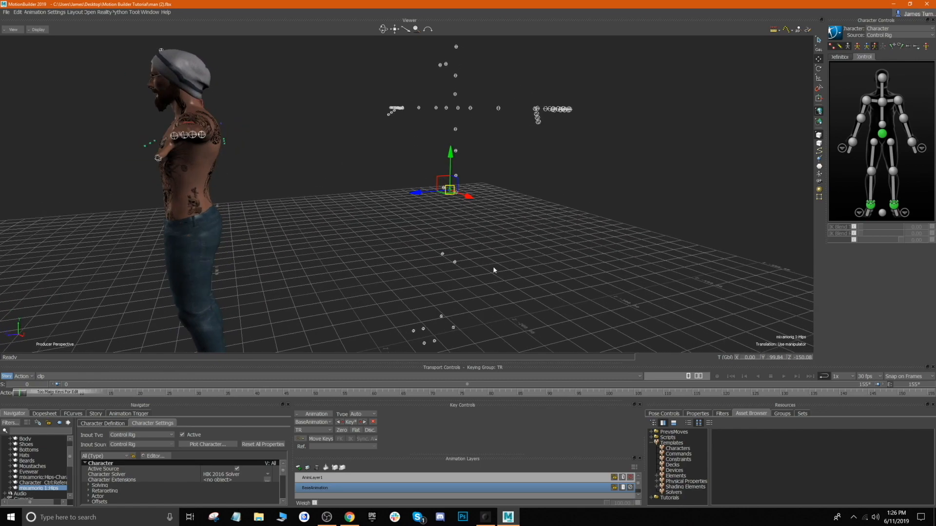
Set the current character to None and define a new skeleton for the imported motion.
mouse_move(516, 271)
left_mouse_down("alt")
mouse_move(622, 227)
mouse_move(532, 239)
mouse_move(554, 257)
left_mouse_up("alt")
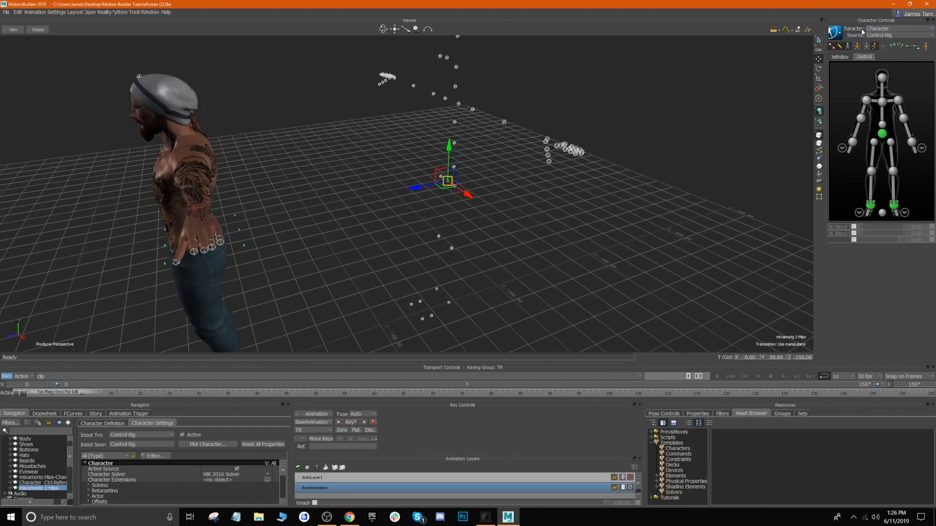
left_click(885, 32)
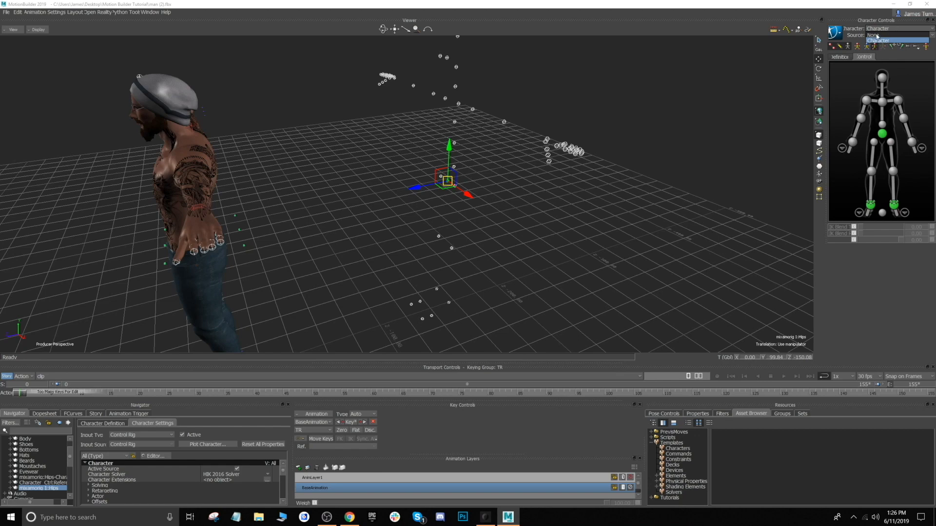
left_click(878, 38)
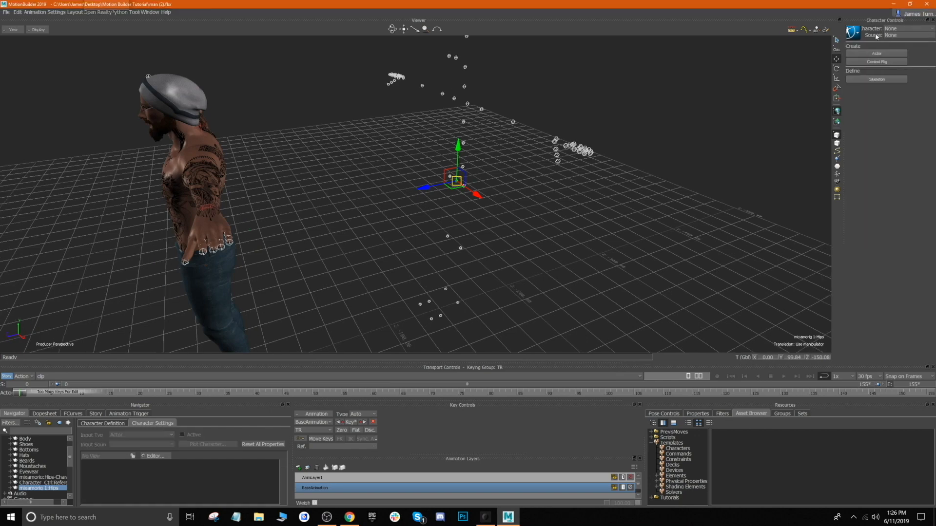
left_click(877, 79)
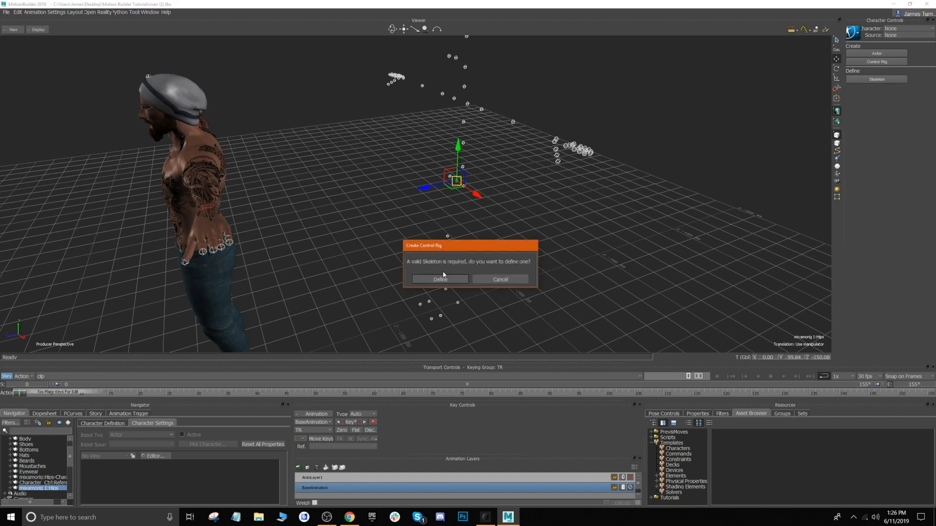
left_click(440, 280)
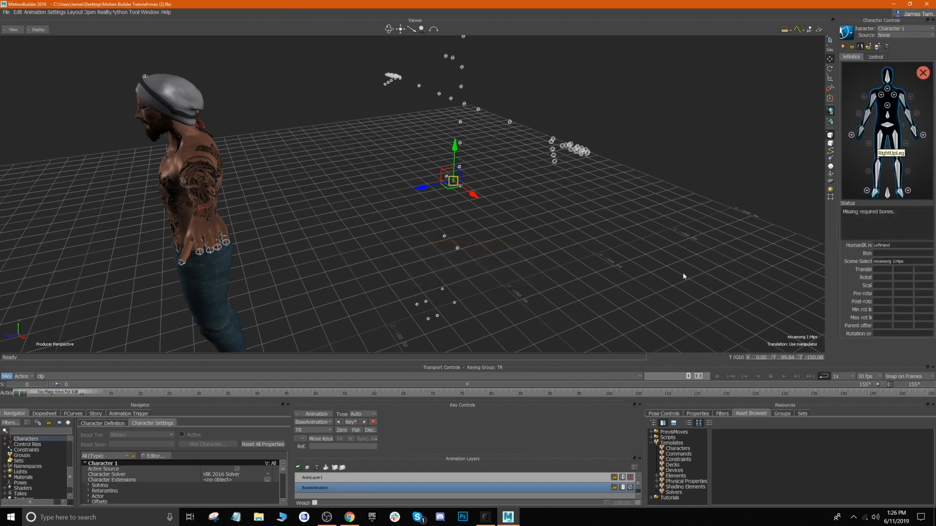
Assign the imported skeleton's foot, lower-leg and upper-leg joints to the matching slots of Character 1.
left_click_drag(539, 302, 443, 296, "alt")
scroll(548, 291, "up", 5)
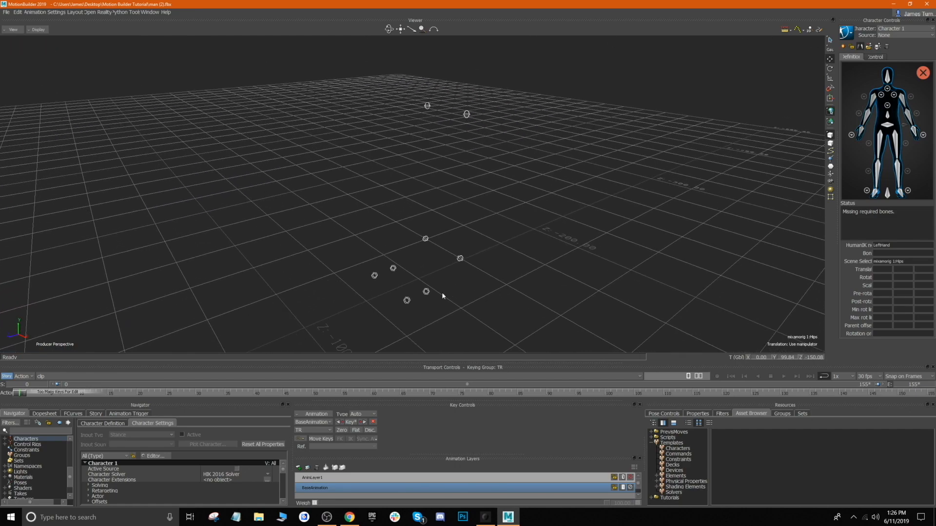
left_click(426, 292)
left_click(460, 258)
left_click(466, 114)
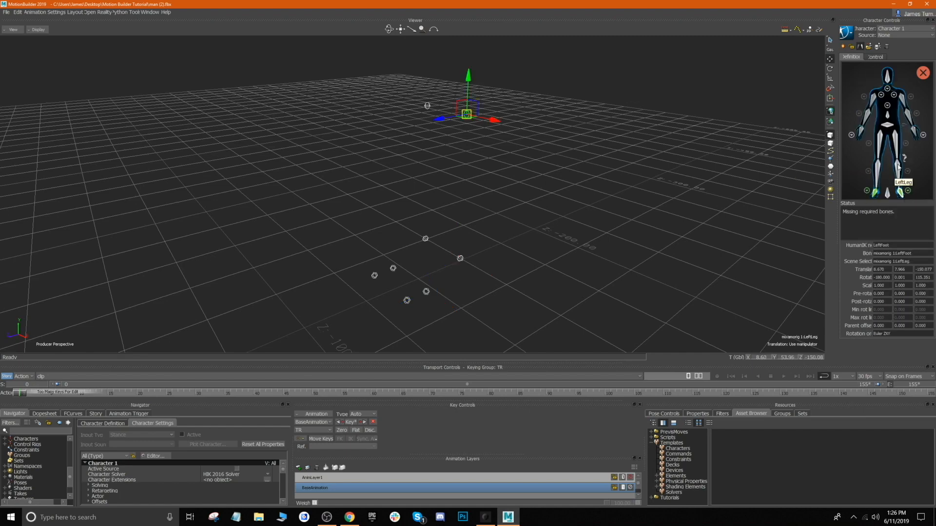
left_click(898, 141)
Assign the imported skeleton's hips and spine joints to the hips and spine slots of Character 1.
left_click(427, 148)
right_click(887, 124)
left_click(896, 129)
left_click(440, 110)
left_click(887, 105)
left_click(448, 203)
right_click(887, 172)
left_click(896, 178)
left_click(449, 148)
right_click(887, 159)
left_click(896, 165)
Assign the imported skeleton's neck joint and mixamorig 1:Head to the neck and head slots of Character 1.
left_click(451, 209)
left_click(887, 90)
left_click(453, 159)
right_click(887, 81)
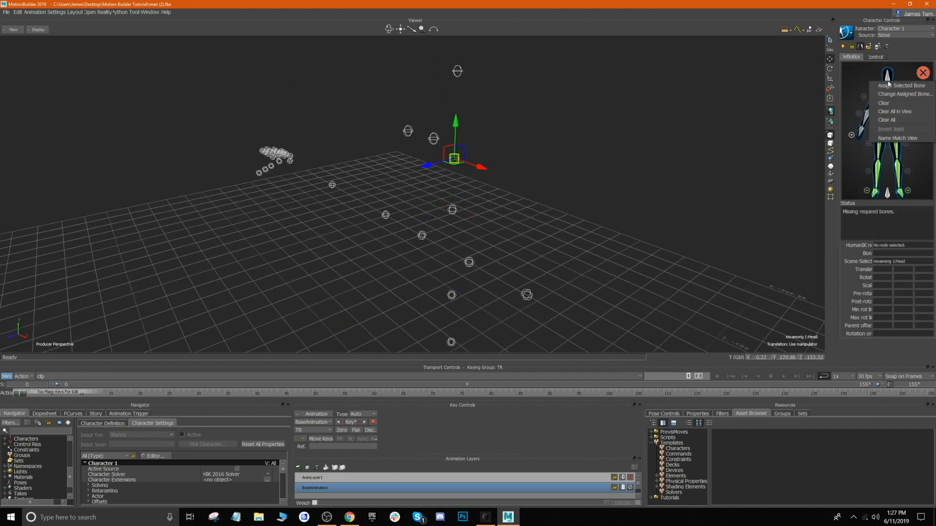
left_click(896, 98)
Assign the imported skeleton's shoulder, arm, forearm and hand joints to the matching slots of Character 1.
right_click(869, 134)
left_click(878, 139)
left_click(851, 72)
left_click(526, 260)
right_click(903, 101)
left_click(910, 106)
left_click(681, 281)
left_click(666, 262)
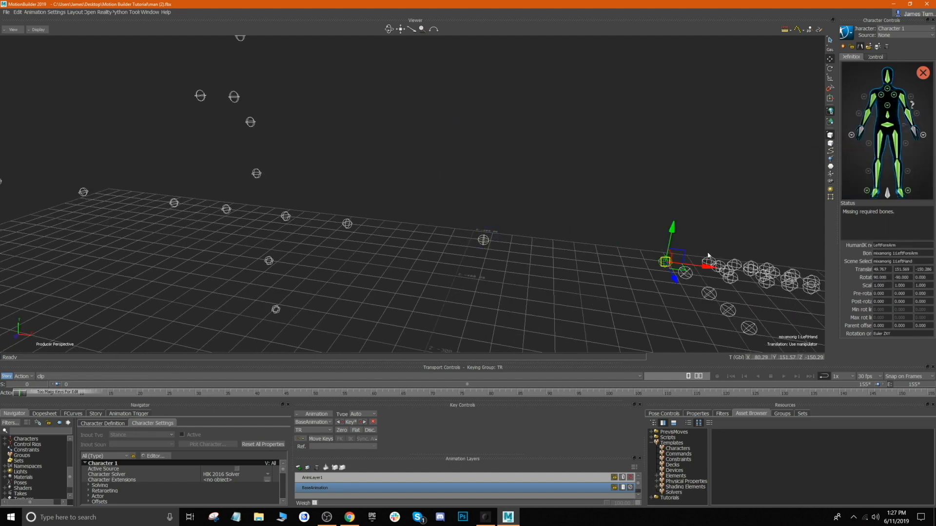
left_click_drag(475, 213, 428, 210, "shift")
scroll(434, 211, "down", 6)
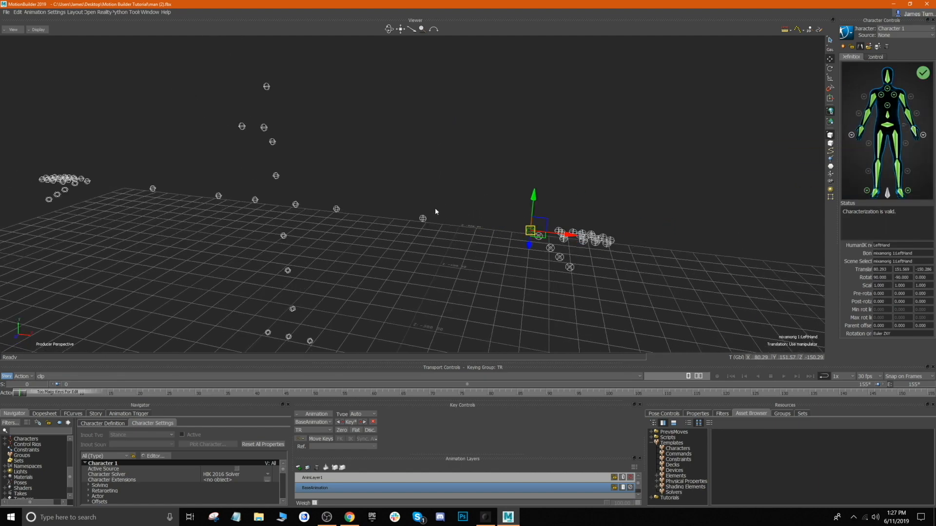
Create an FK/IK biped control rig for Character 1.
scroll(374, 263, "up", 10)
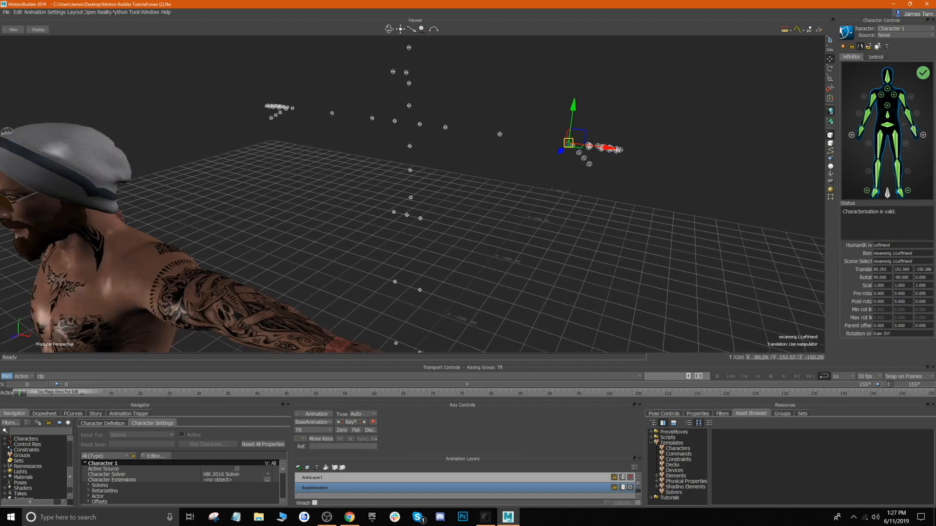
left_click(843, 32)
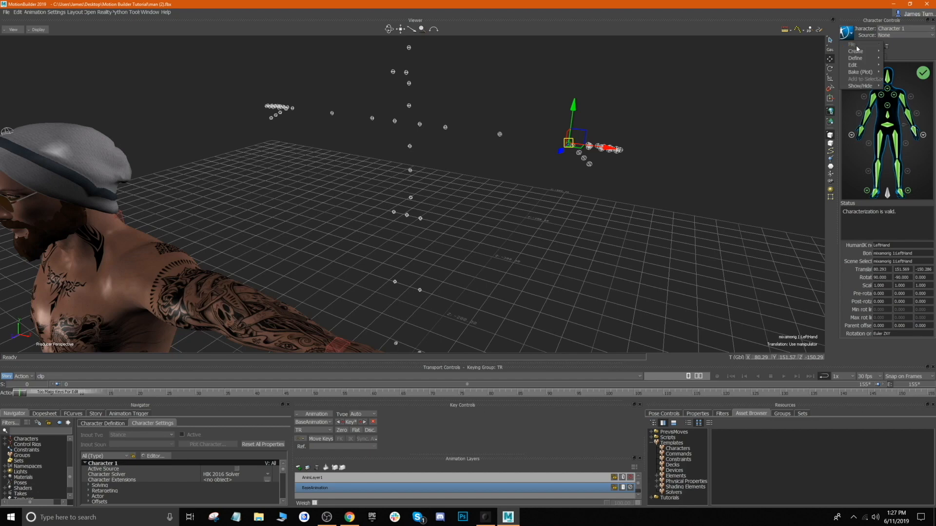
left_click(893, 67)
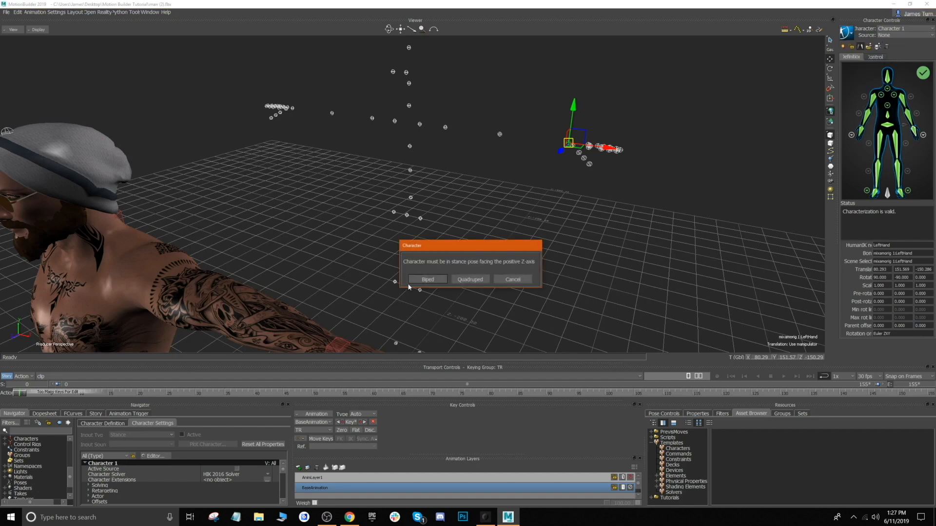
left_click(427, 280)
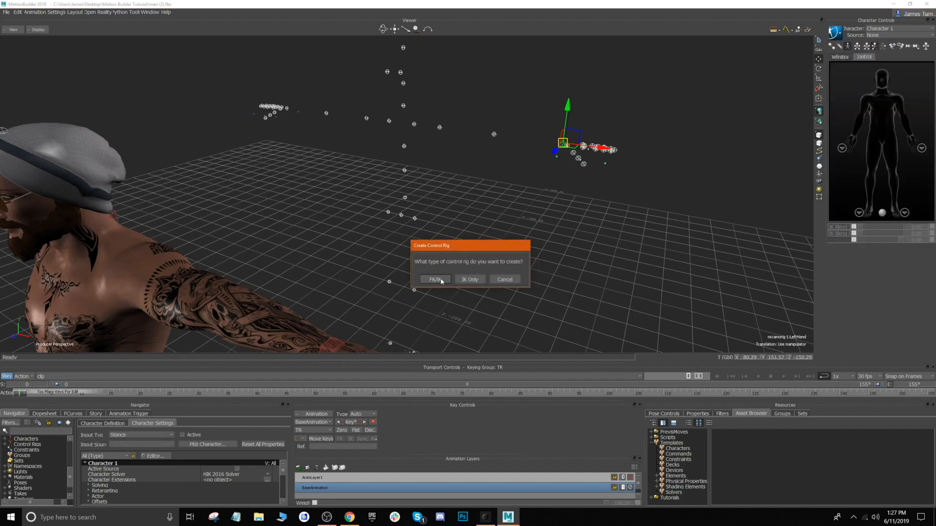
left_click(441, 281)
Set the source of Character 1 to None so its skeleton plays the imported motion.
left_click_drag(480, 270, 475, 226, "shift")
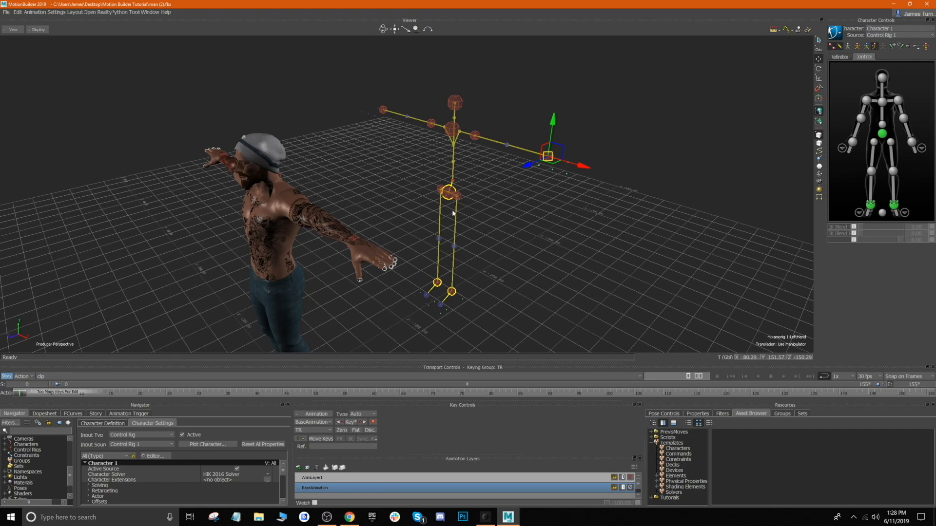
left_click(881, 36)
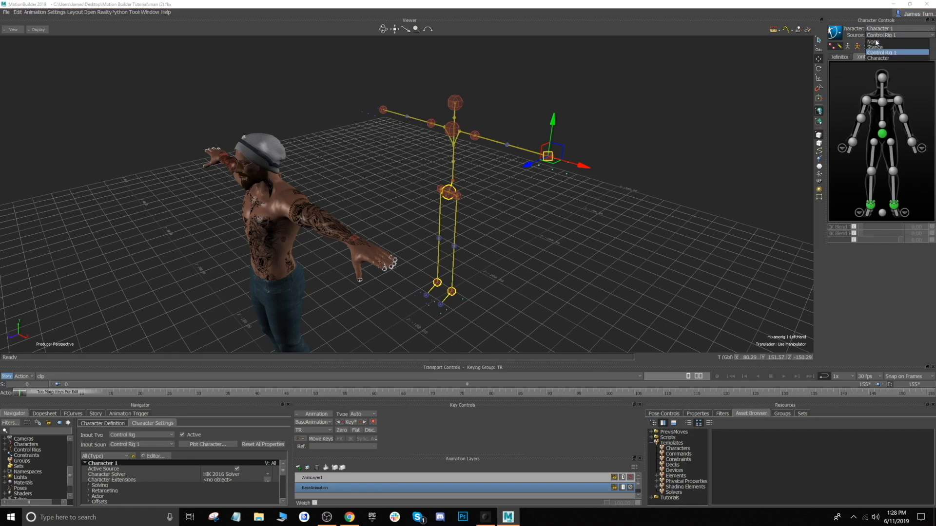
left_click(876, 42)
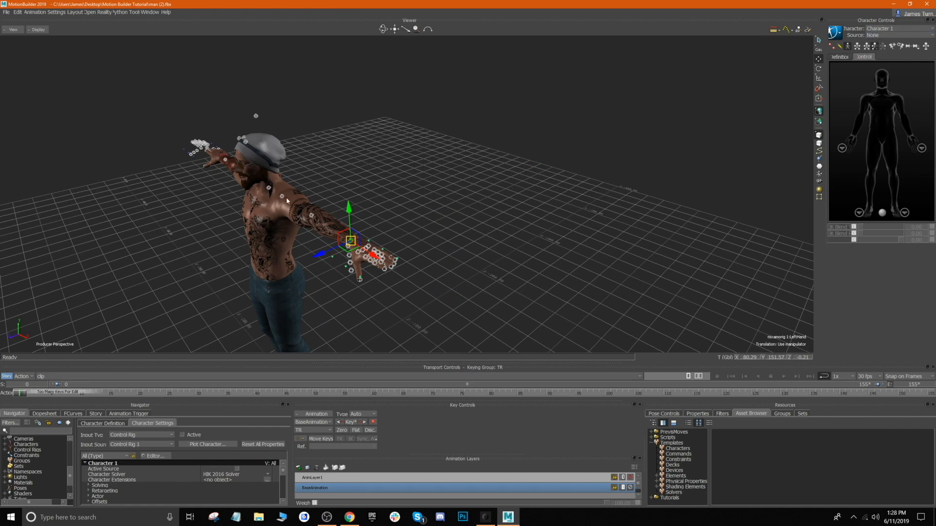
Make the original Character current and set its source to Character 1.
left_click(894, 29)
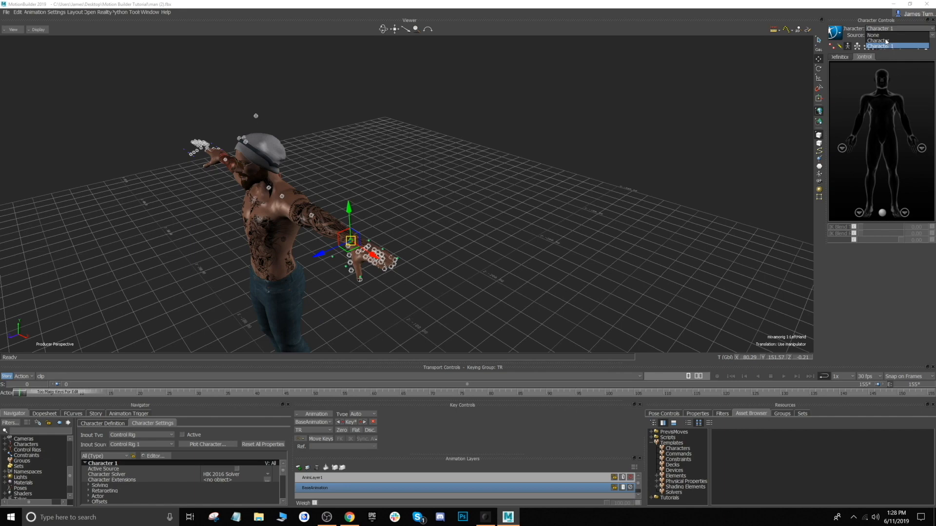
left_click(879, 40)
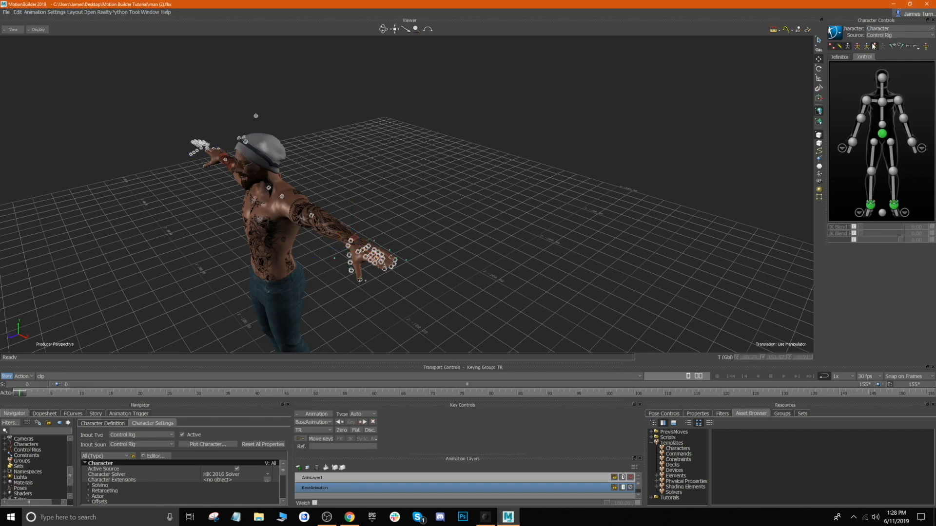
left_click(887, 35)
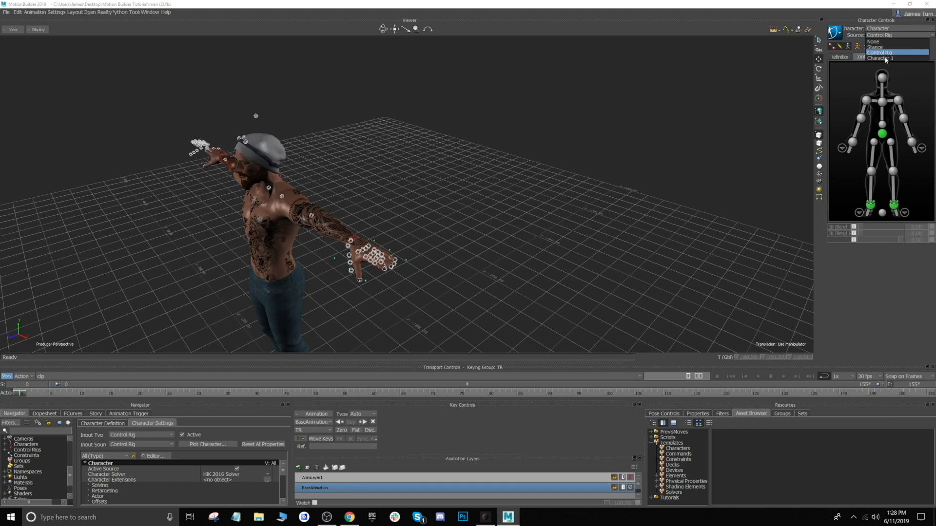
left_click(880, 58)
Play the clip take to watch the character perform the imported stand-up motion.
scroll(649, 166, "down", 5)
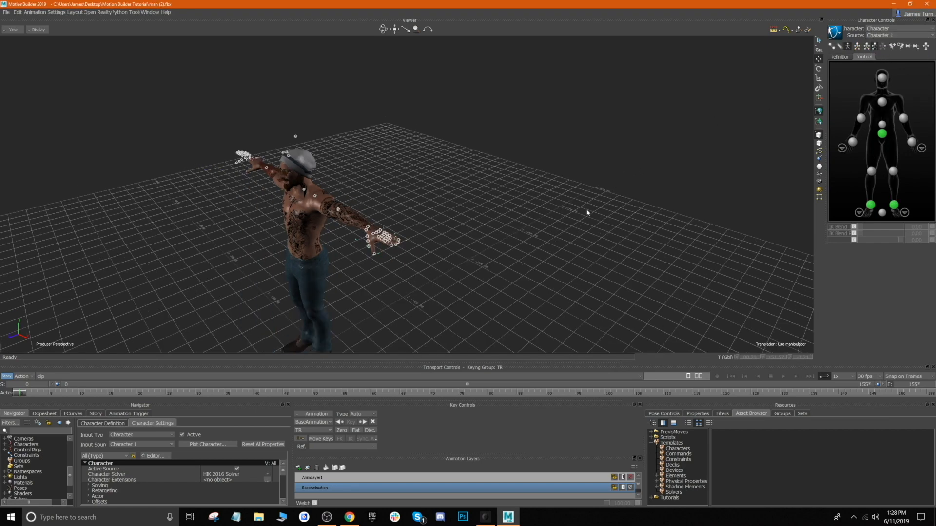
left_click_drag(389, 257, 414, 239, "shift")
scroll(414, 240, "up", 3)
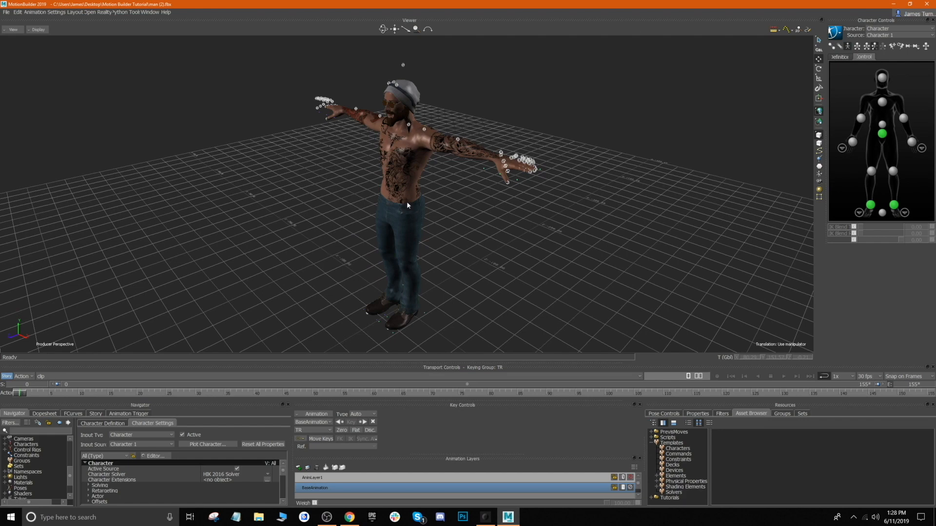
left_click_drag(377, 240, 402, 237, "ctrl+shift")
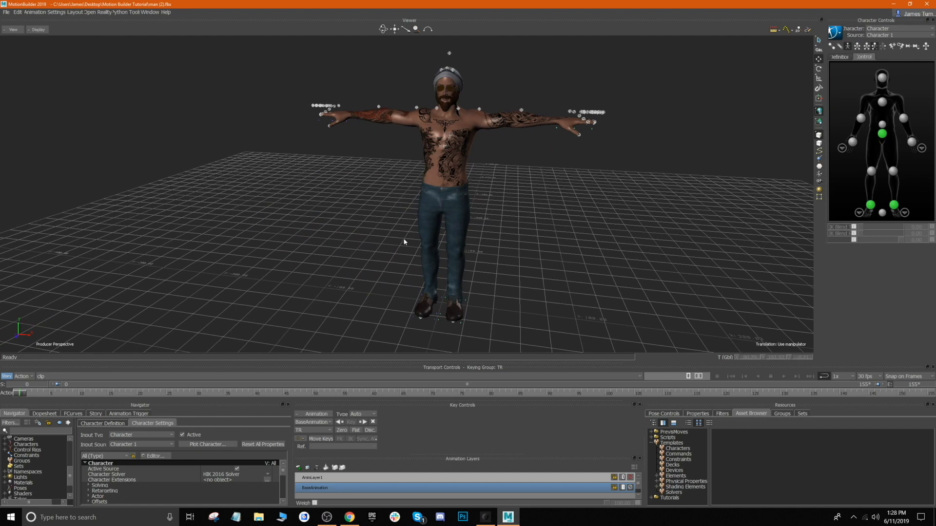
left_click(782, 376)
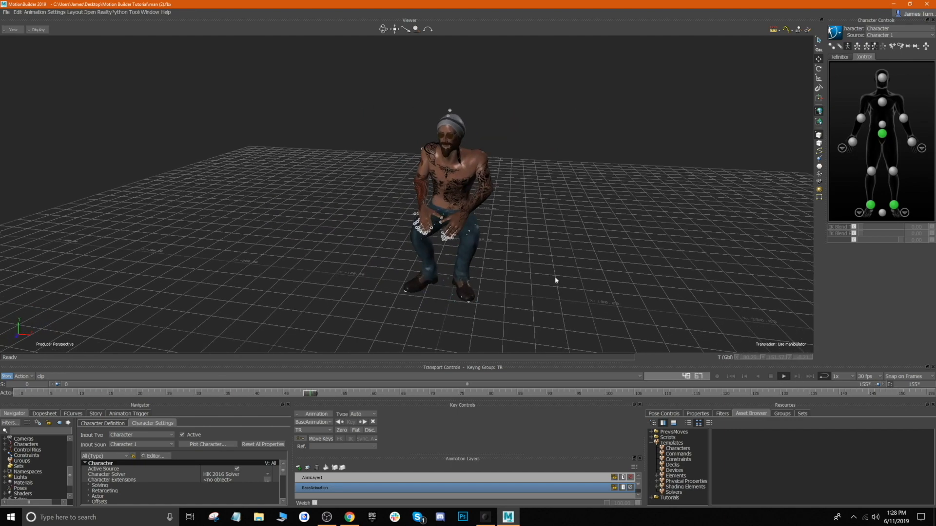